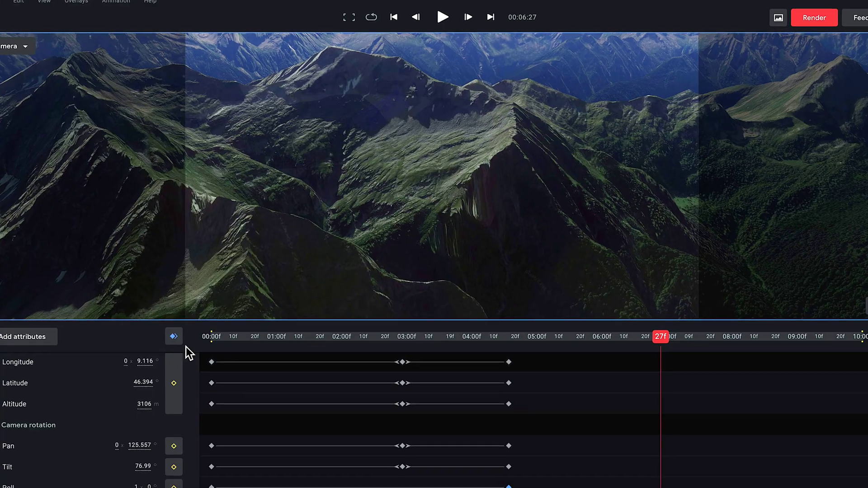
pyautogui.moveTo(657, 334); pyautogui.dragTo(562, 341)
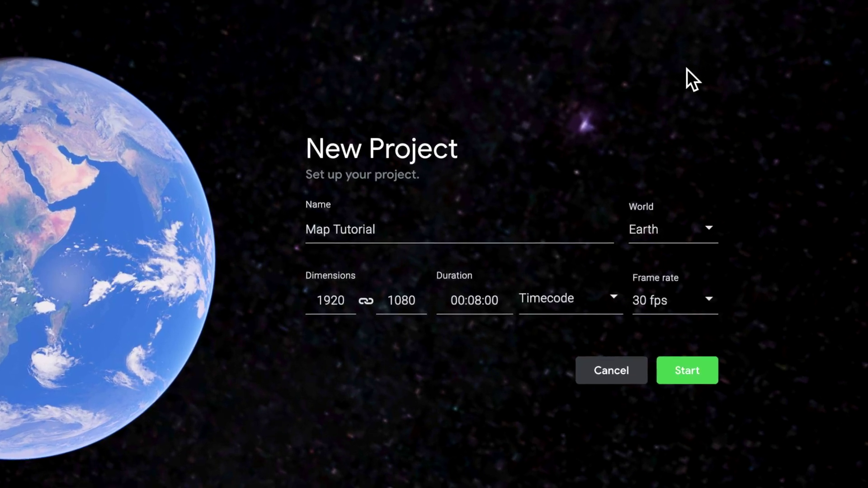
# - Start the Earth project Map Tutorial at 1920 × 1080, 8 seconds and 30 fps, and go to Paris, France
pyautogui.click(718, 396)
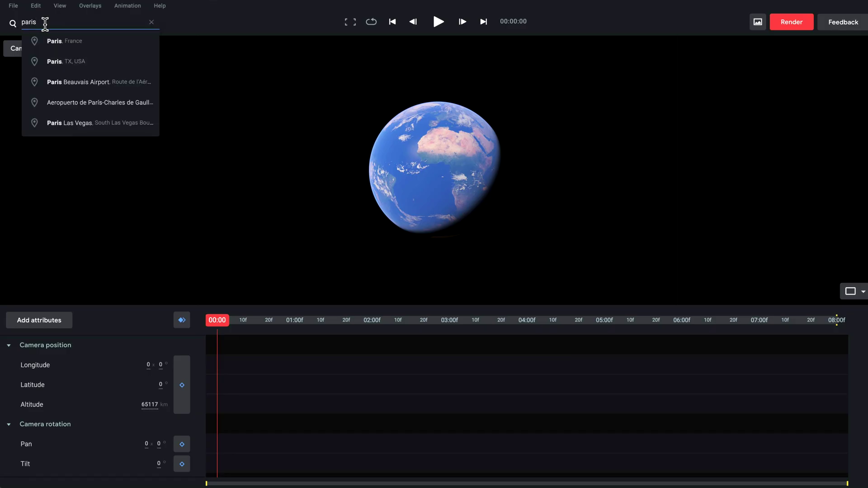
pyautogui.click(62, 41)
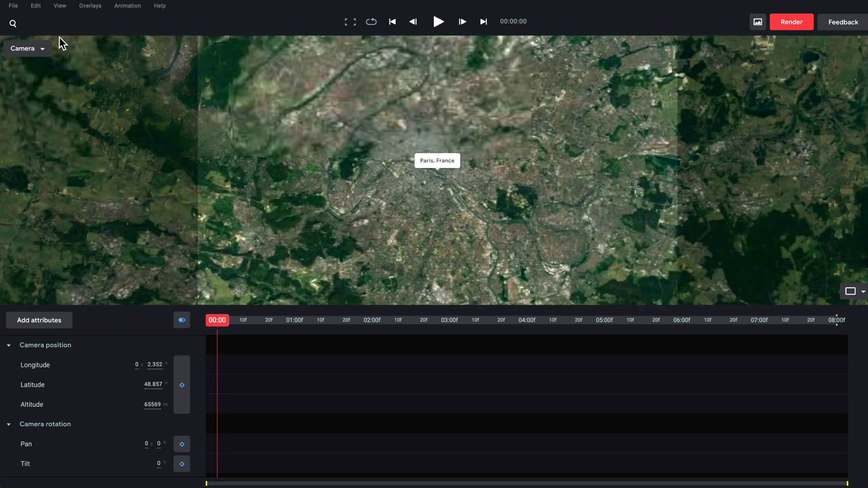
# - Frame central Paris in a tilted view and set a camera target on the city blocks just south of the Seine
pyautogui.scroll(10, 420, 169)
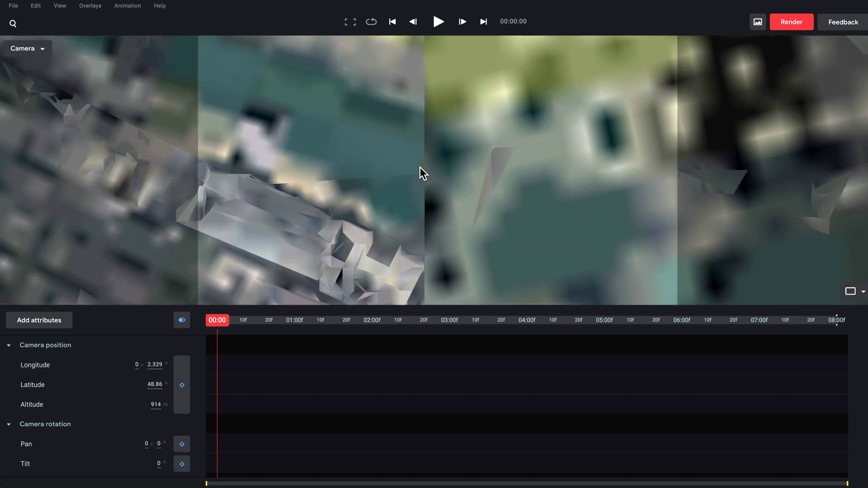
pyautogui.scroll(-15, 420, 169)
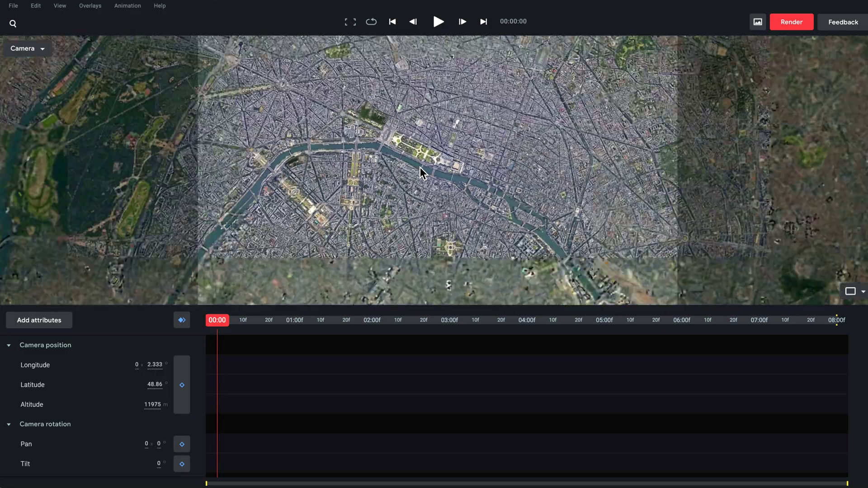
pyautogui.scroll(-10, 420, 169)
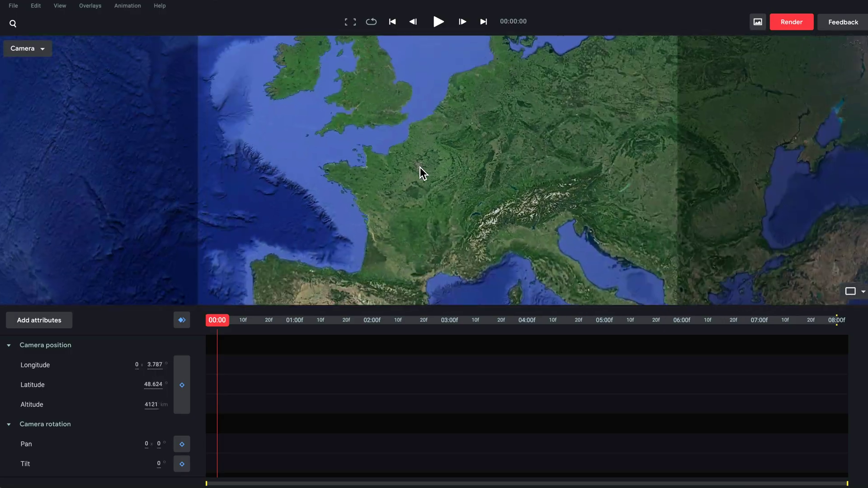
pyautogui.scroll(-5, 420, 170)
pyautogui.scroll(15, 420, 169)
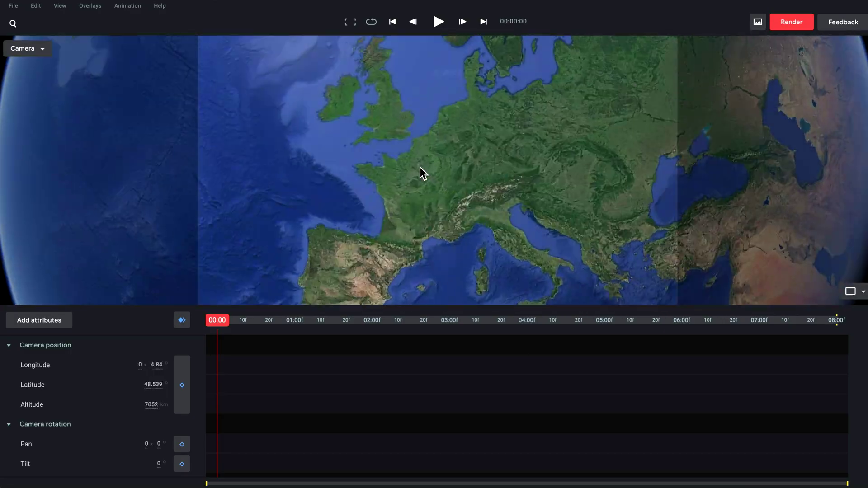
pyautogui.scroll(-3, 420, 169)
pyautogui.scroll(12, 393, 167)
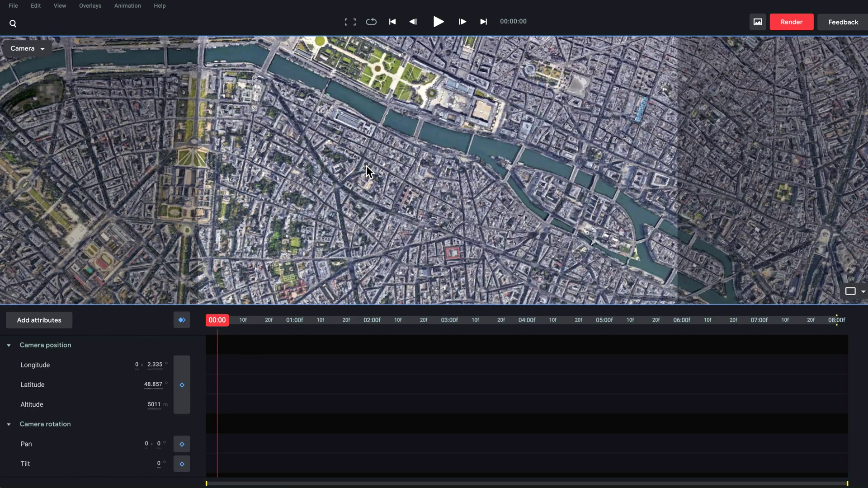
pyautogui.moveTo(362, 142); pyautogui.dragTo(393, 140)
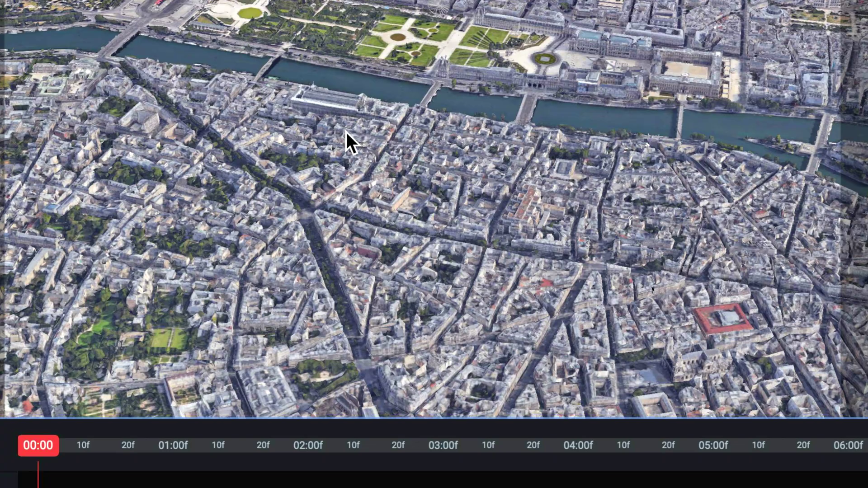
pyautogui.rightClick(394, 141)
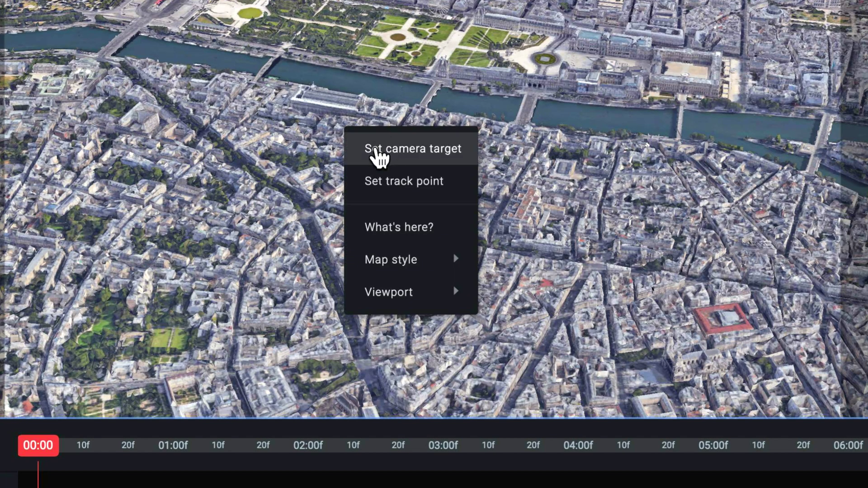
pyautogui.click(438, 153)
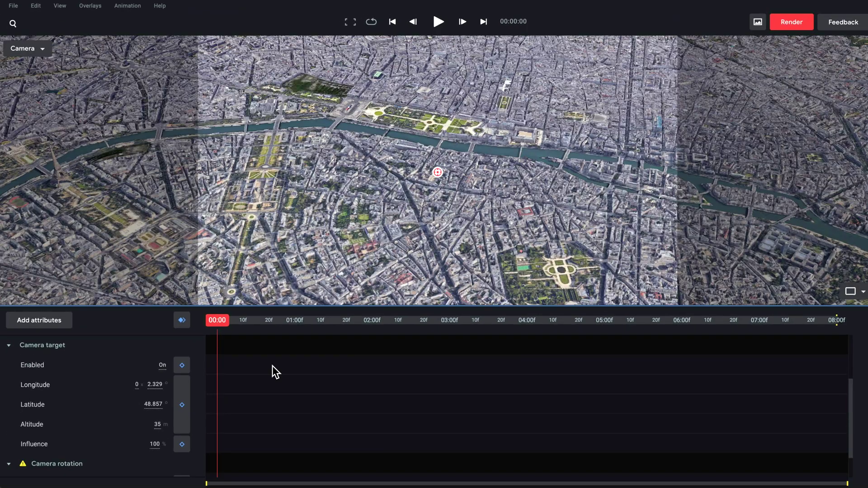
# - Review the camera attributes and collapse the Camera rotation and Camera target groups, leaving Camera position expanded
pyautogui.scroll(1, 98, 365)
pyautogui.scroll(3, 36, 384)
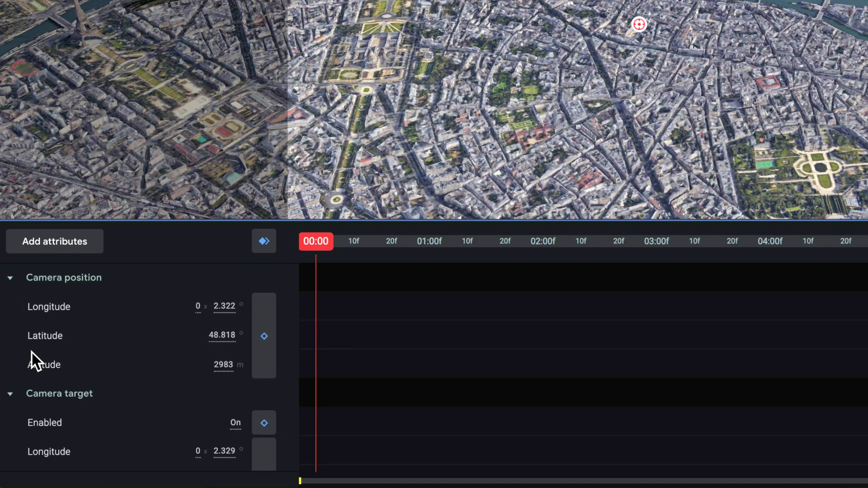
pyautogui.scroll(-5, 23, 401)
pyautogui.click(11, 393)
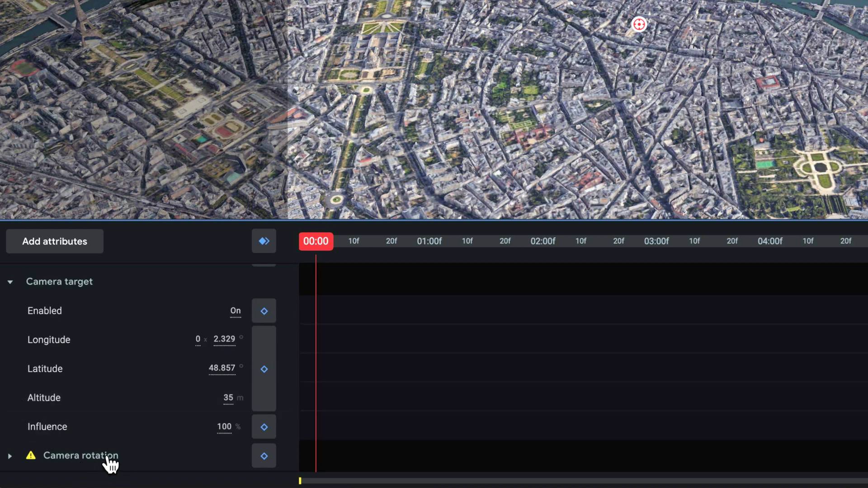
pyautogui.scroll(1, 135, 389)
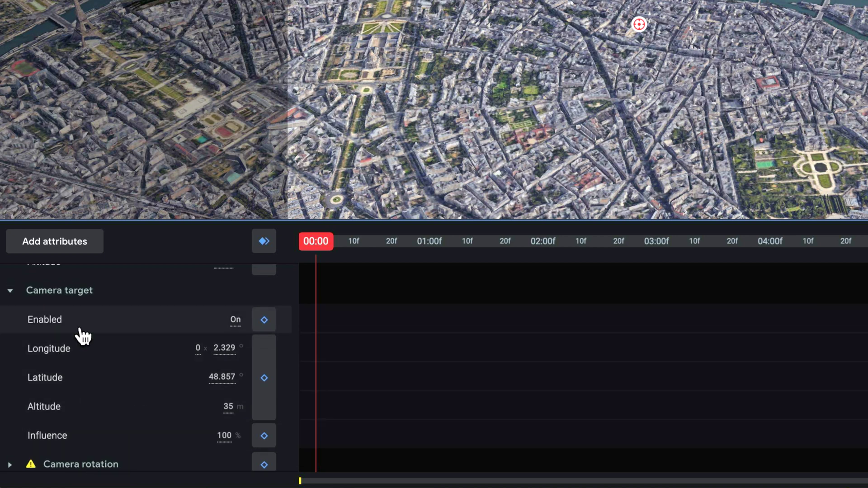
pyautogui.click(20, 294)
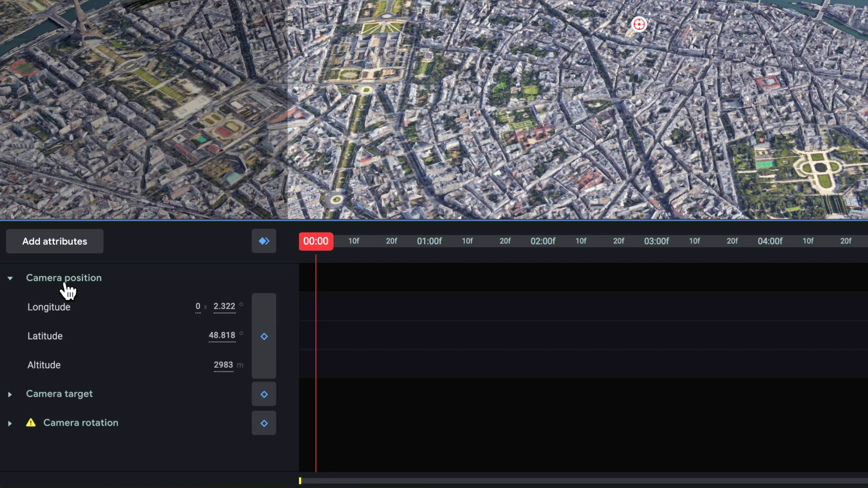
# - Adjust the camera position to longitude 2.35° and latitude 48.8°, and keyframe it at 5:28
pyautogui.moveTo(226, 310); pyautogui.dragTo(564, 274)
pyautogui.moveTo(376, 241); pyautogui.dragTo(502, 254)
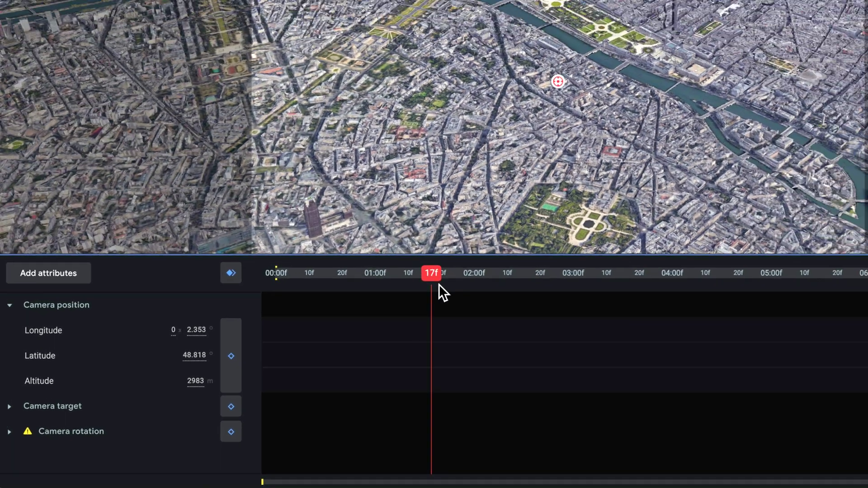
pyautogui.moveTo(439, 284); pyautogui.dragTo(303, 300)
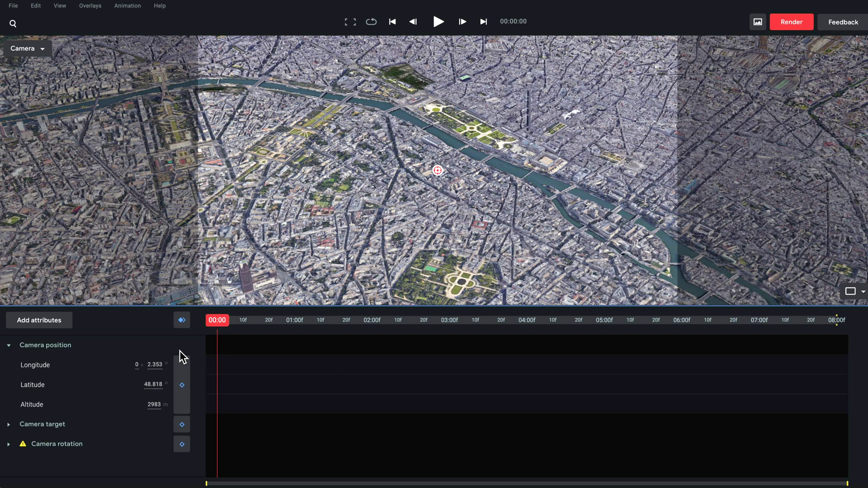
pyautogui.moveTo(155, 364); pyautogui.dragTo(49, 370)
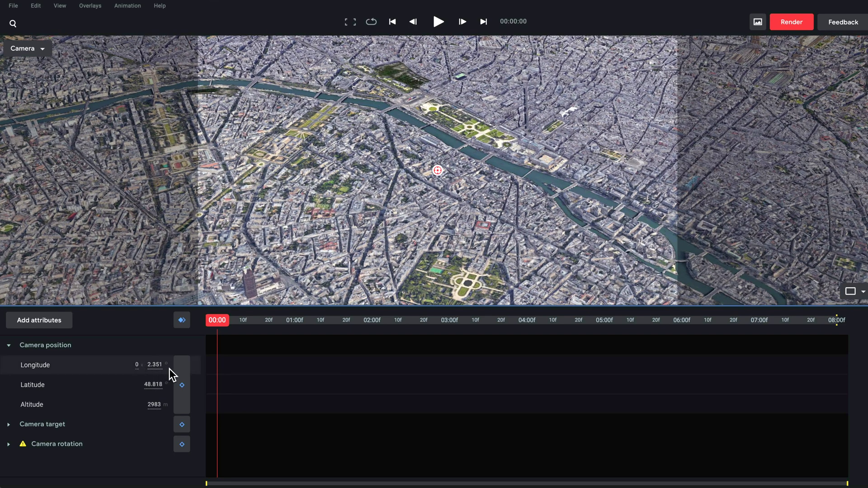
pyautogui.moveTo(153, 374); pyautogui.dragTo(248, 388)
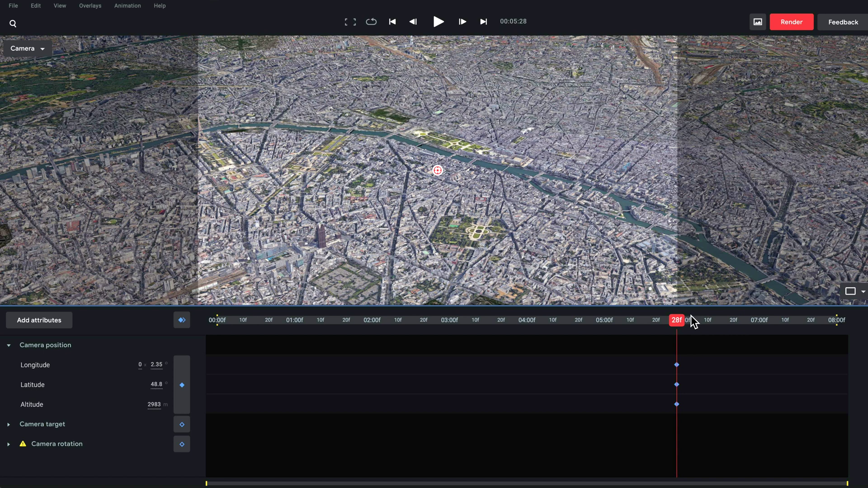
# - Keyframe the camera position at 7:18 with longitude 2.332° and latitude 48.811°, and preview the move
pyautogui.moveTo(162, 369); pyautogui.dragTo(178, 373)
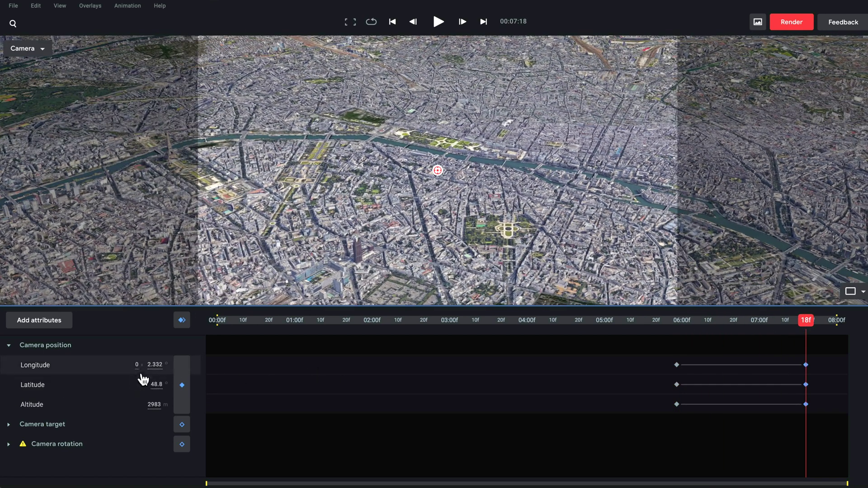
pyautogui.moveTo(155, 382); pyautogui.dragTo(190, 393)
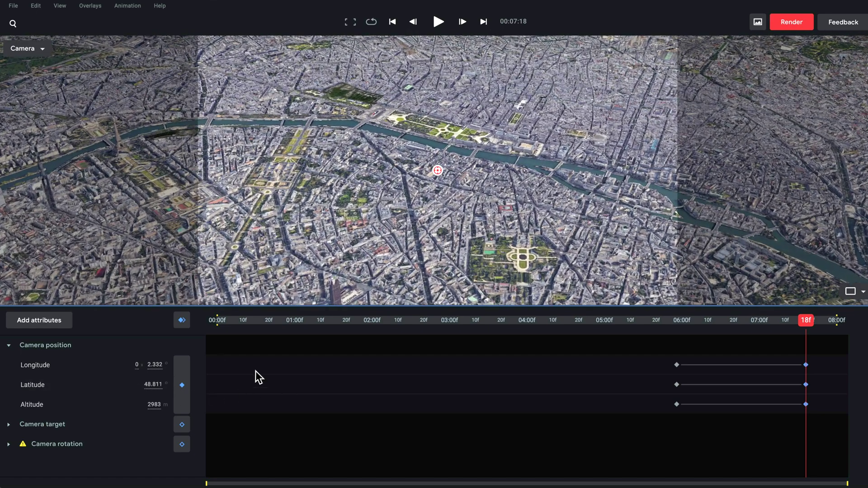
pyautogui.moveTo(812, 326); pyautogui.dragTo(673, 332)
pyautogui.press('space')
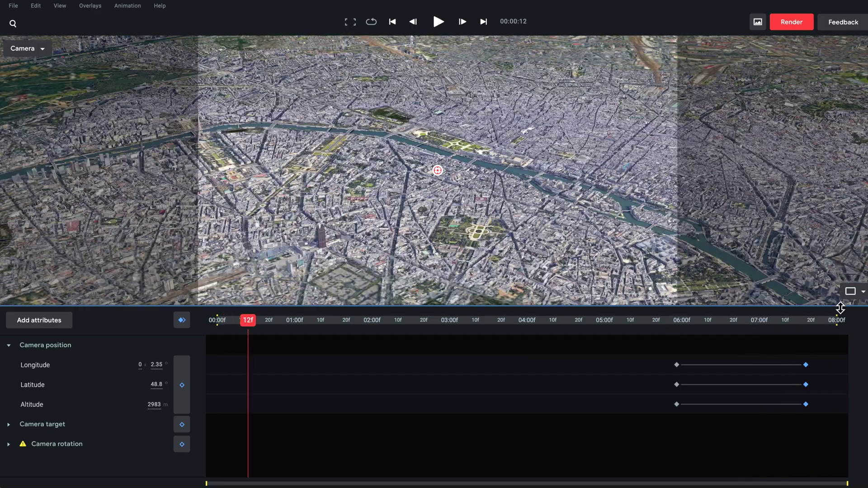
pyautogui.click(767, 324)
pyautogui.moveTo(767, 326); pyautogui.dragTo(674, 324)
pyautogui.press('space')
pyautogui.press('space')
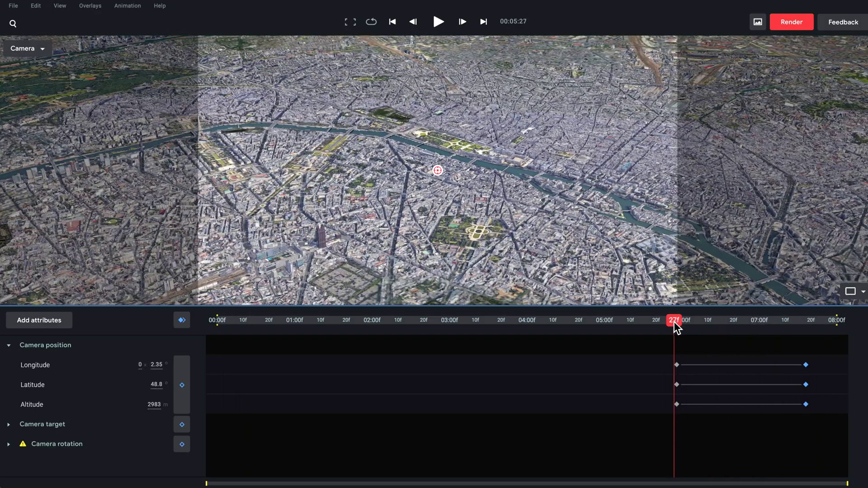
# - Keyframe the camera altitude at 2871 km at 4:10 and at 4271 km at 1:27
pyautogui.moveTo(579, 327); pyautogui.dragTo(554, 330)
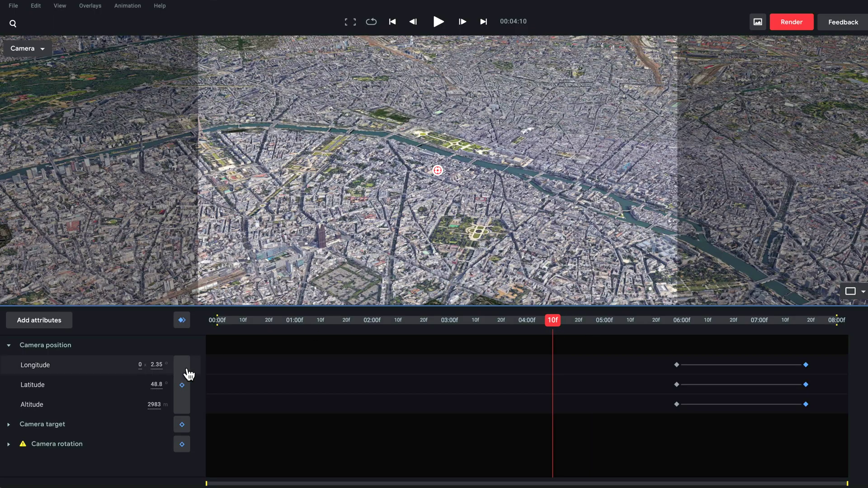
pyautogui.moveTo(156, 409); pyautogui.dragTo(315, 406)
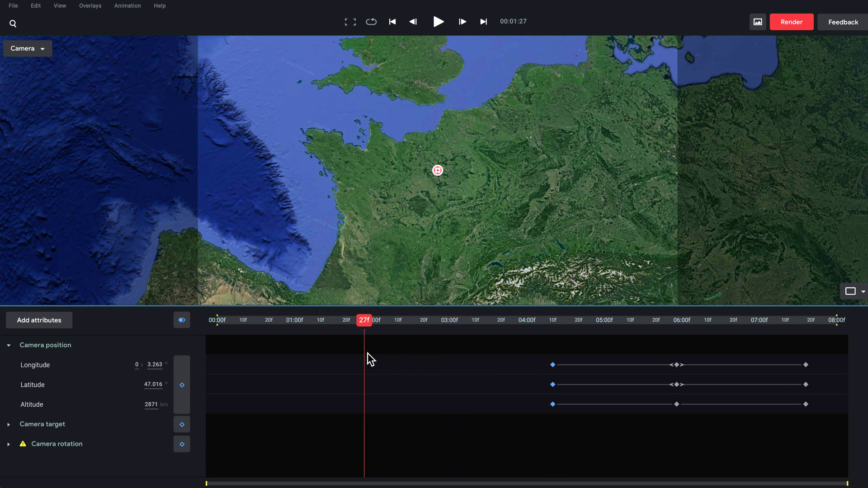
pyautogui.moveTo(151, 408); pyautogui.dragTo(179, 423)
# - Retime the two wide-view keyframes to 0:00 and about 1:09, and add a camera position keyframe at about 3:07
pyautogui.moveTo(367, 326); pyautogui.dragTo(345, 356)
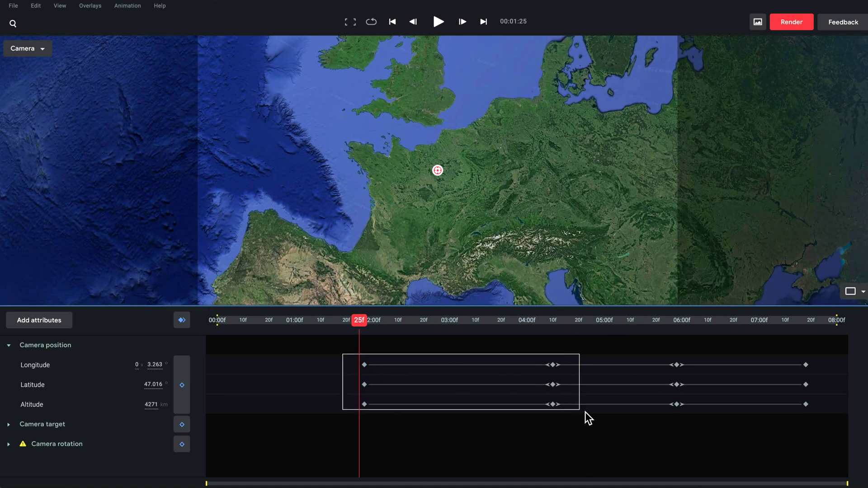
pyautogui.moveTo(560, 370); pyautogui.dragTo(408, 385)
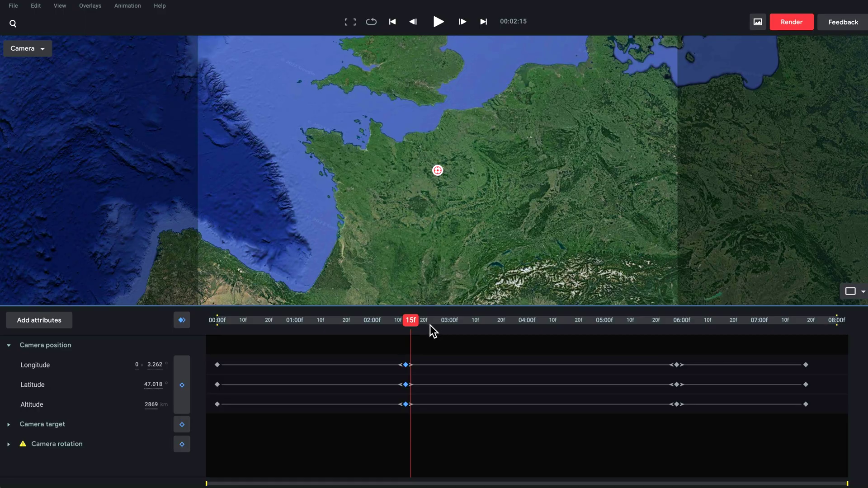
pyautogui.moveTo(430, 325); pyautogui.dragTo(437, 375)
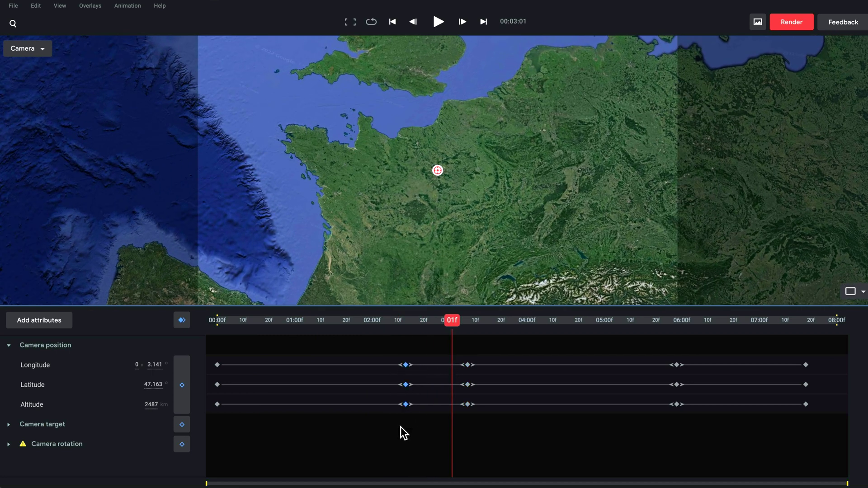
pyautogui.moveTo(412, 416); pyautogui.dragTo(324, 420)
# - Preview the zoom from the start and move the third camera position keyframe to about 4:13
pyautogui.press('Home')
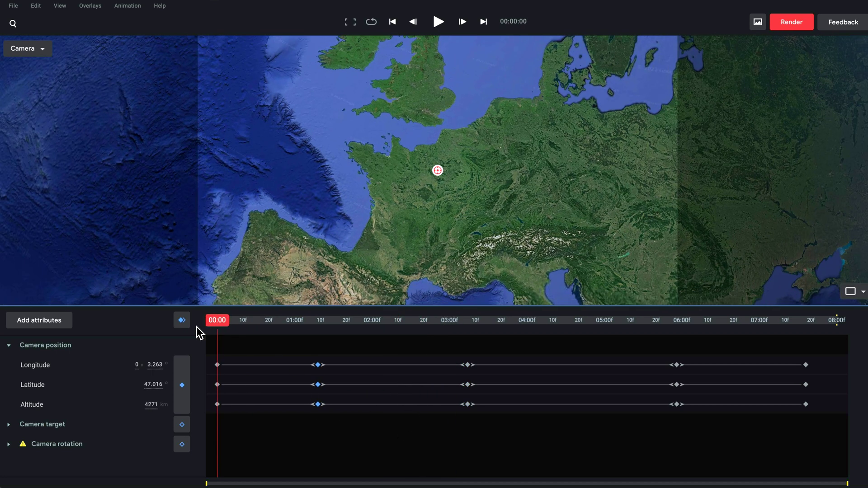
pyautogui.press('space')
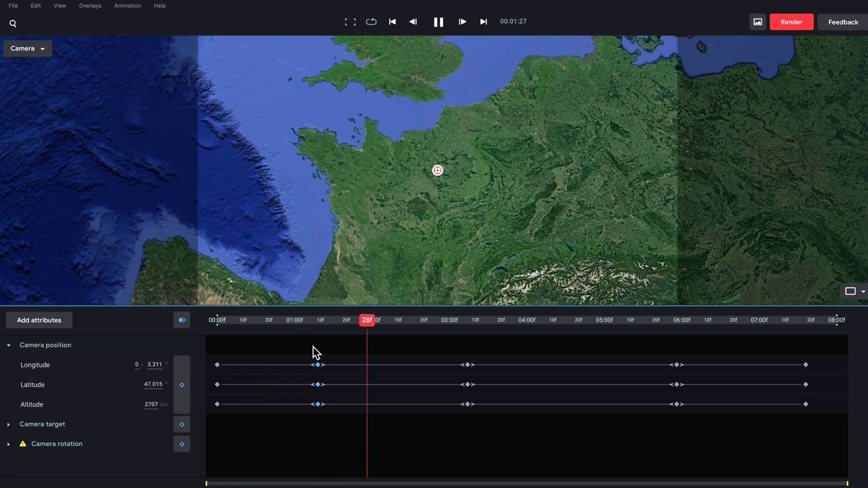
pyautogui.moveTo(483, 321); pyautogui.dragTo(737, 329)
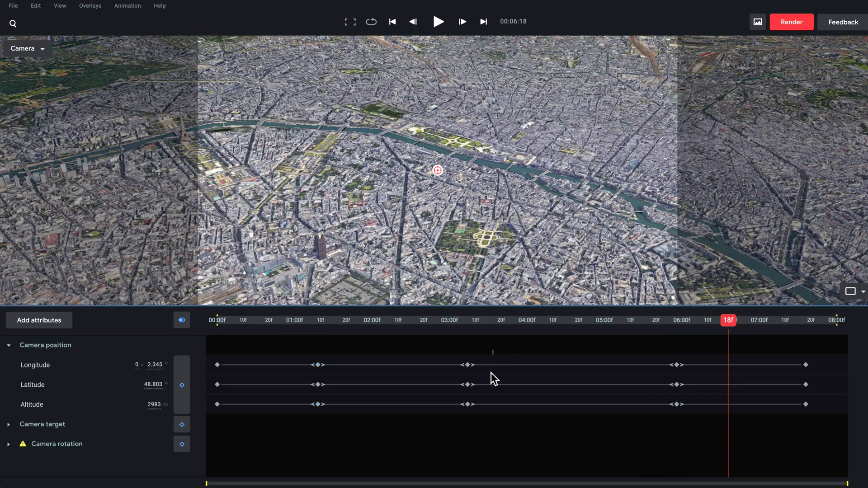
pyautogui.click(593, 325)
pyautogui.press('space')
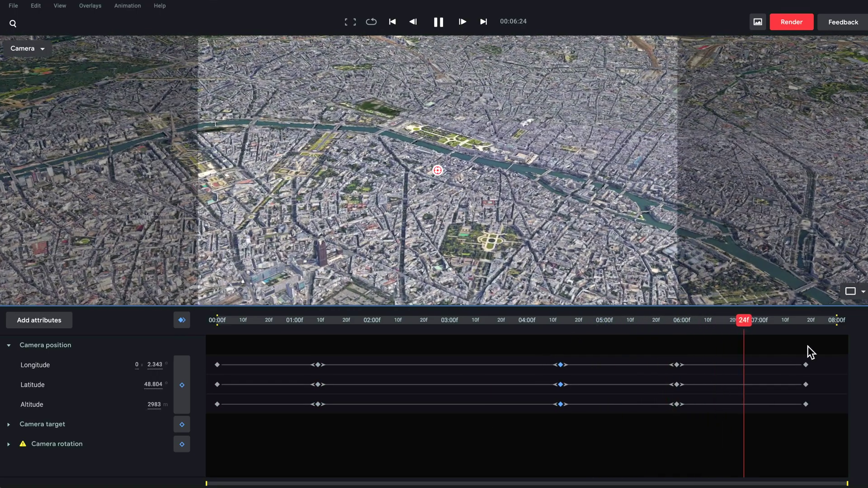
pyautogui.press('space')
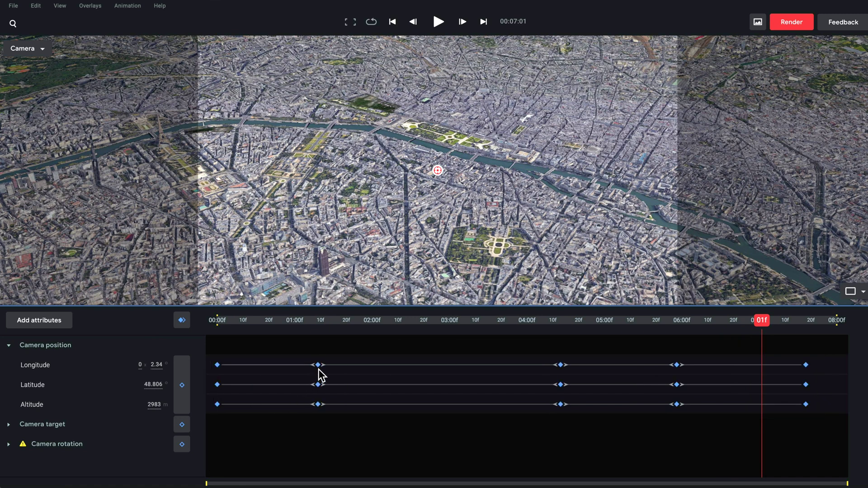
# - Apply easing to all camera position keyframes and check the opening motion up to 1:09
pyautogui.rightClick(318, 366)
pyautogui.click(366, 251)
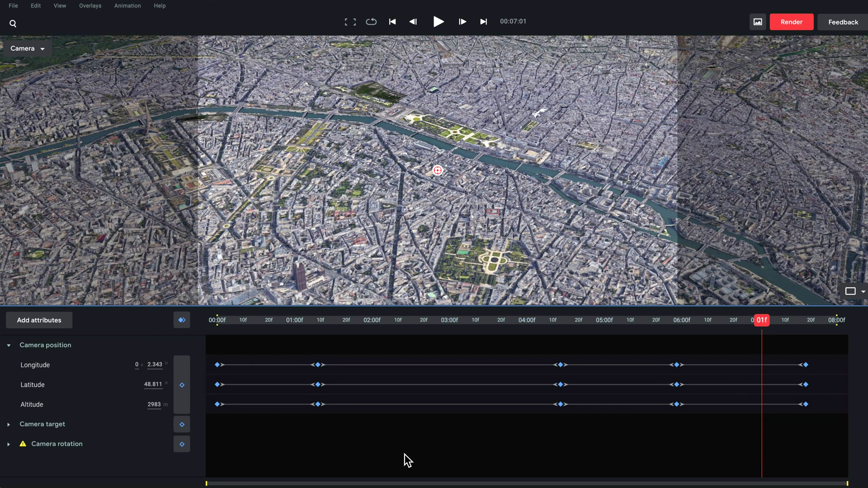
pyautogui.click(216, 330)
pyautogui.hotkey('shift', 'Right')
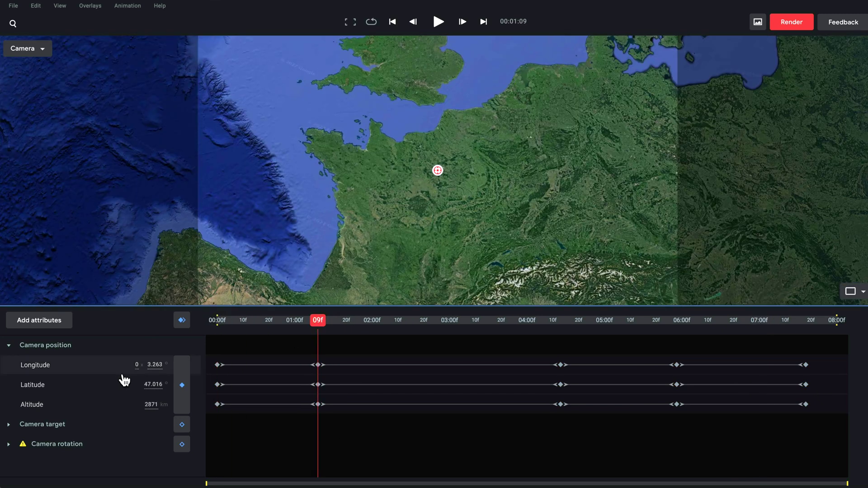
# - Smooth the camera longitude curve through the keyframe at about 4:12 by adjusting its handles, and check the longitude speed graph
pyautogui.click(65, 373)
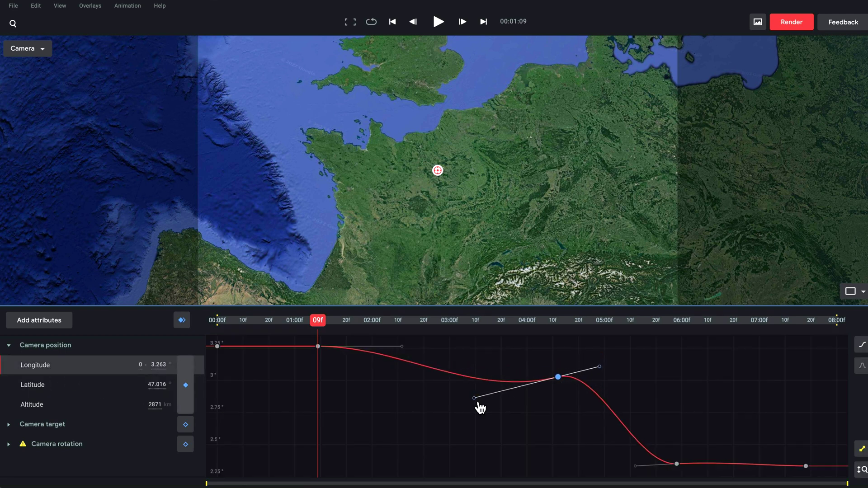
pyautogui.moveTo(476, 386); pyautogui.dragTo(483, 372)
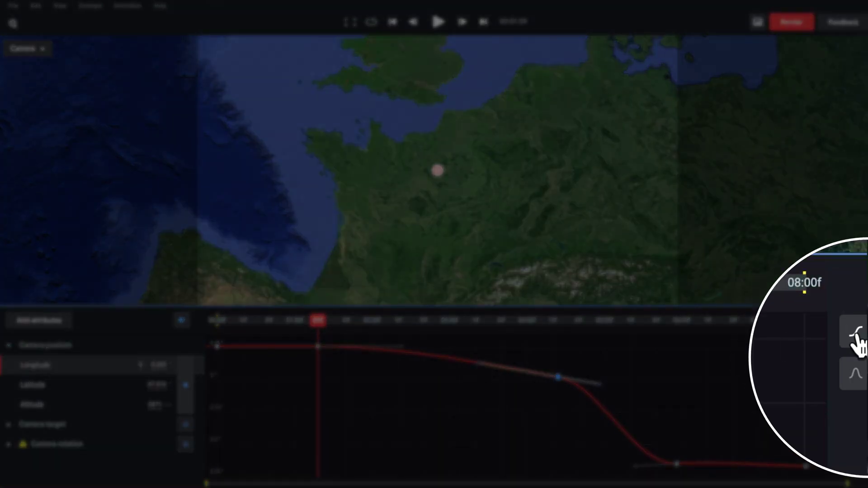
pyautogui.click(856, 377)
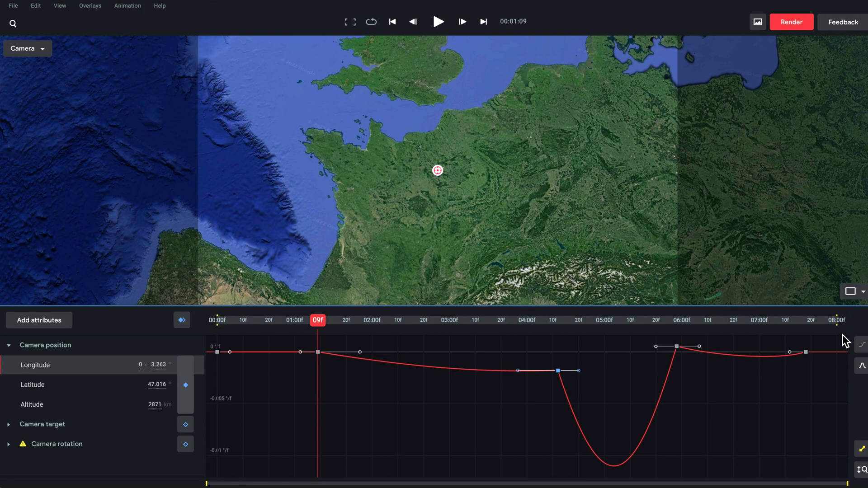
pyautogui.moveTo(489, 326); pyautogui.dragTo(393, 362)
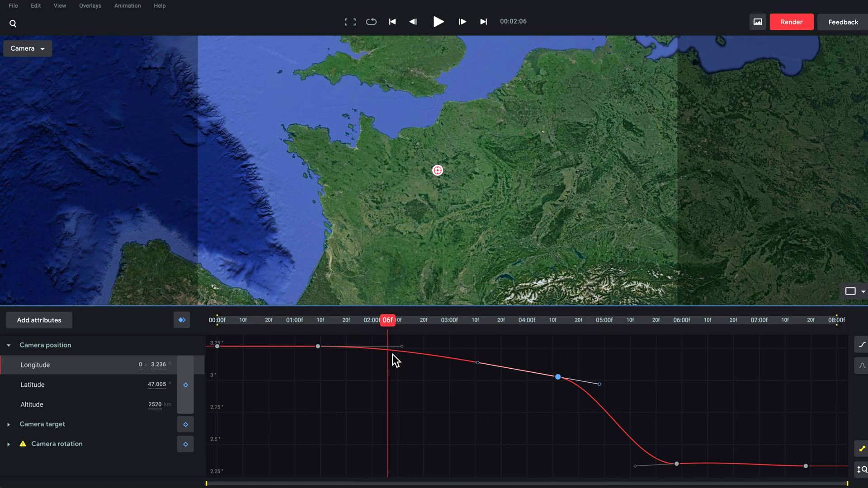
pyautogui.moveTo(158, 370); pyautogui.dragTo(149, 388)
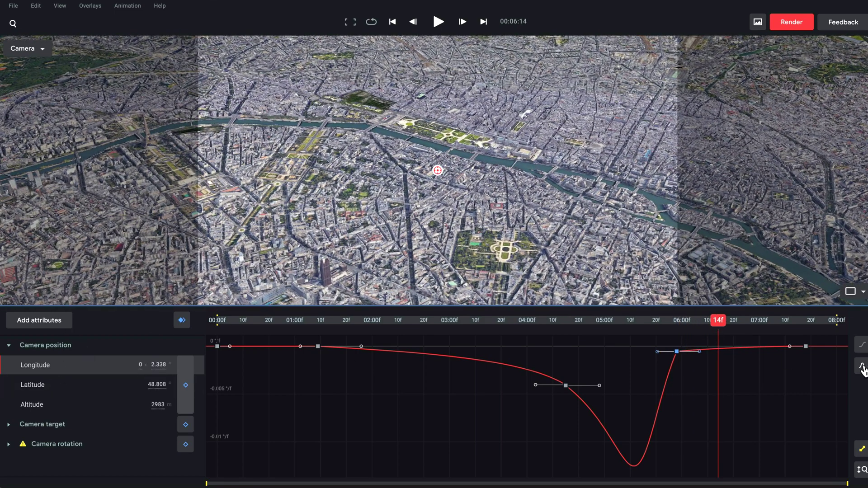
# - Check the altitude speed graph and delete the last camera position keyframe
pyautogui.click(90, 413)
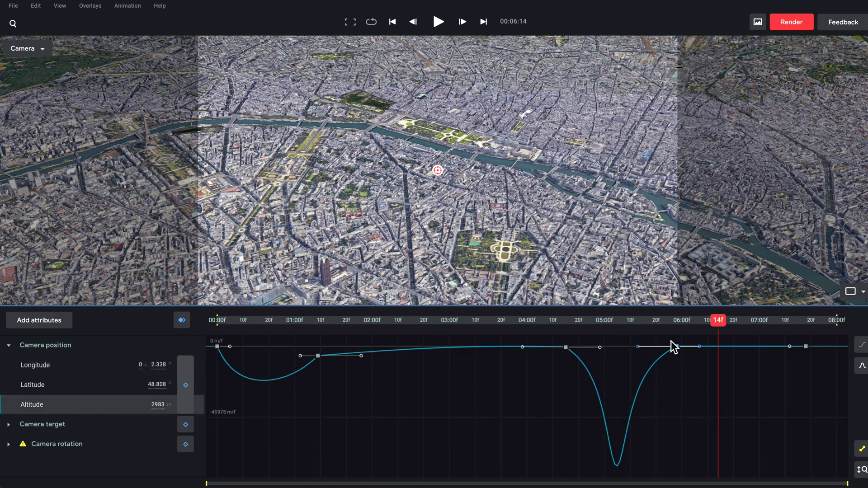
pyautogui.click(384, 415)
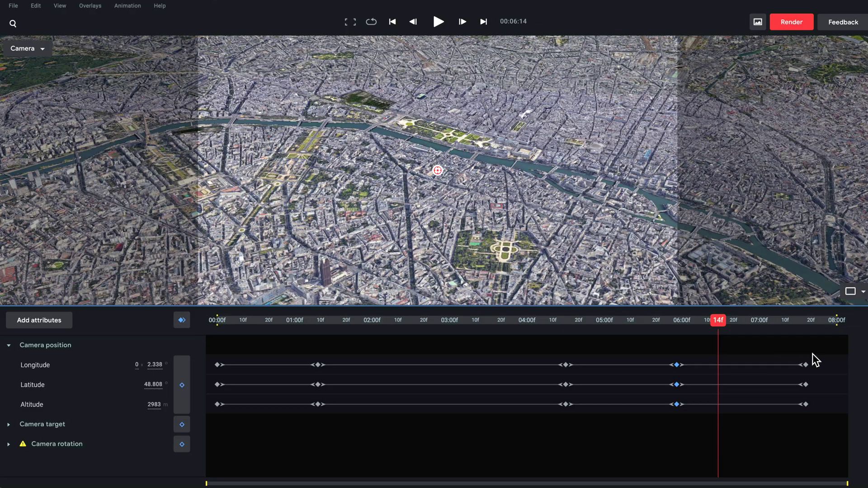
pyautogui.press('Delete')
# - Try ending the shot with a near top-down camera position keyframe over Paris at 7:20, at an altitude of about 7130 m
pyautogui.moveTo(629, 322); pyautogui.dragTo(685, 341)
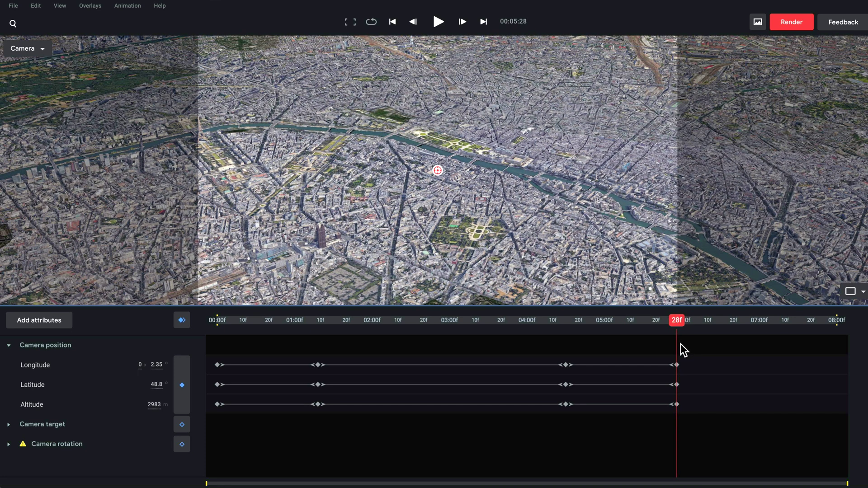
pyautogui.moveTo(684, 327); pyautogui.dragTo(829, 327)
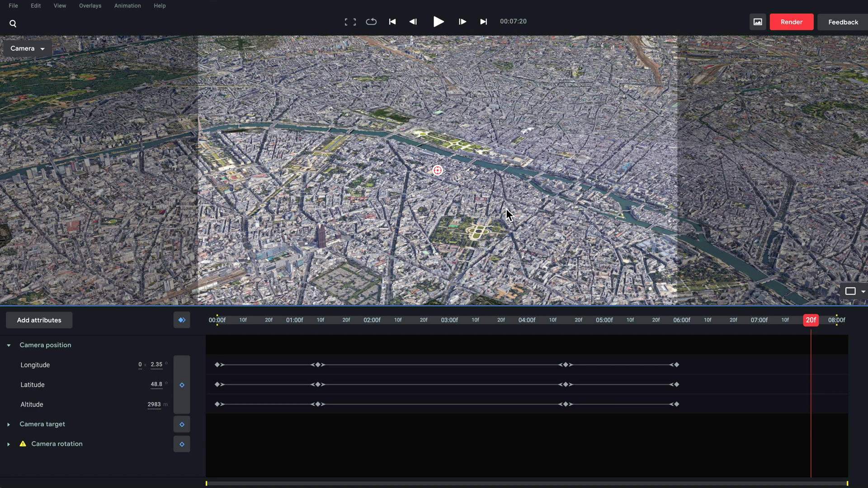
pyautogui.moveTo(388, 203); pyautogui.dragTo(397, 192)
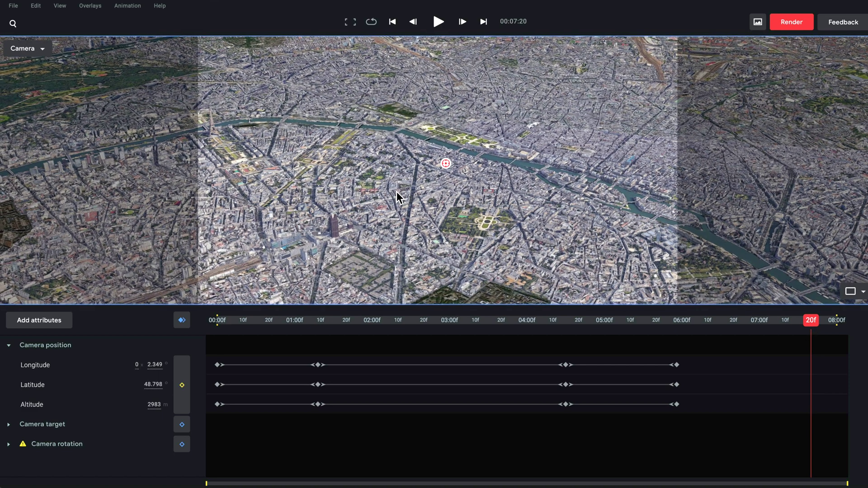
pyautogui.moveTo(442, 139); pyautogui.dragTo(416, 246)
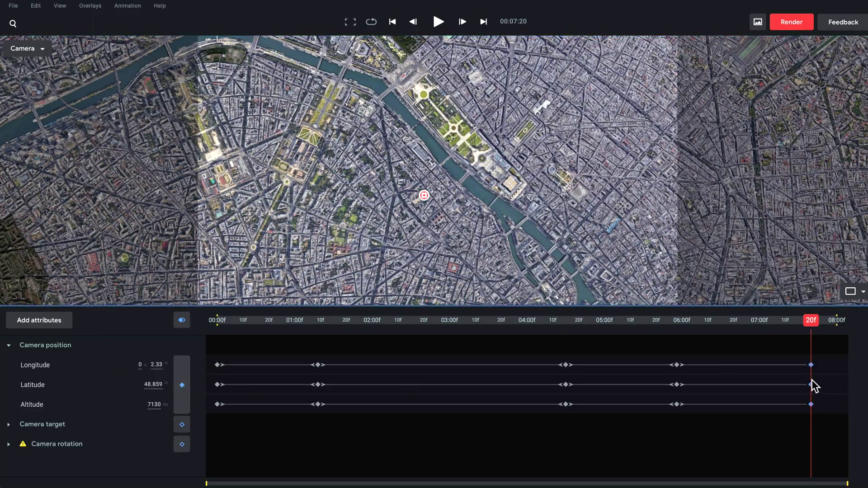
pyautogui.moveTo(810, 337); pyautogui.dragTo(599, 365)
pyautogui.press('space')
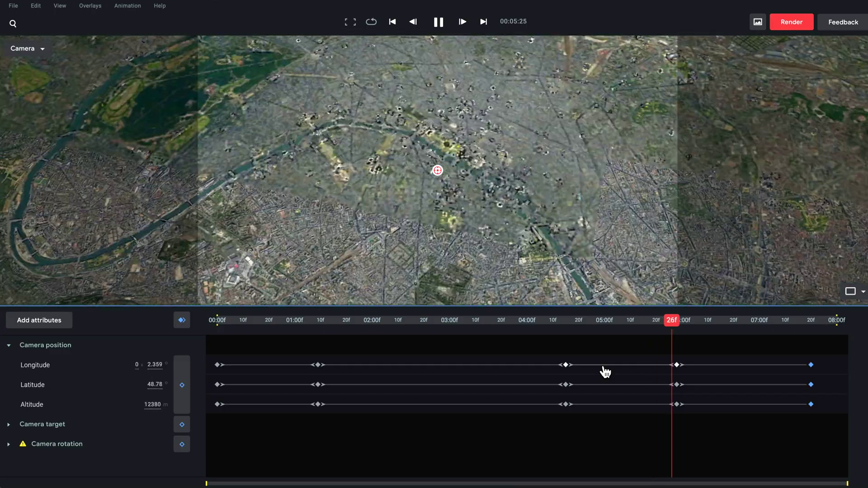
pyautogui.press('space')
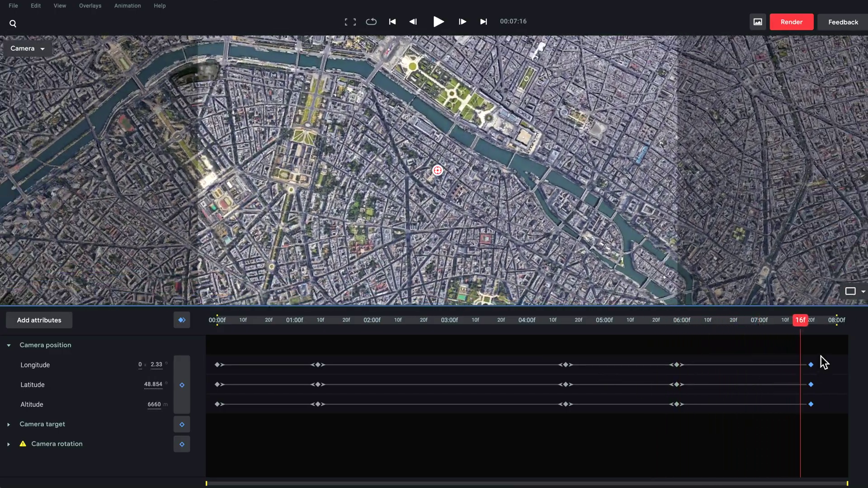
pyautogui.press('Delete')
# - Try a closer camera view of Paris at 7:27
pyautogui.moveTo(661, 329); pyautogui.dragTo(828, 343)
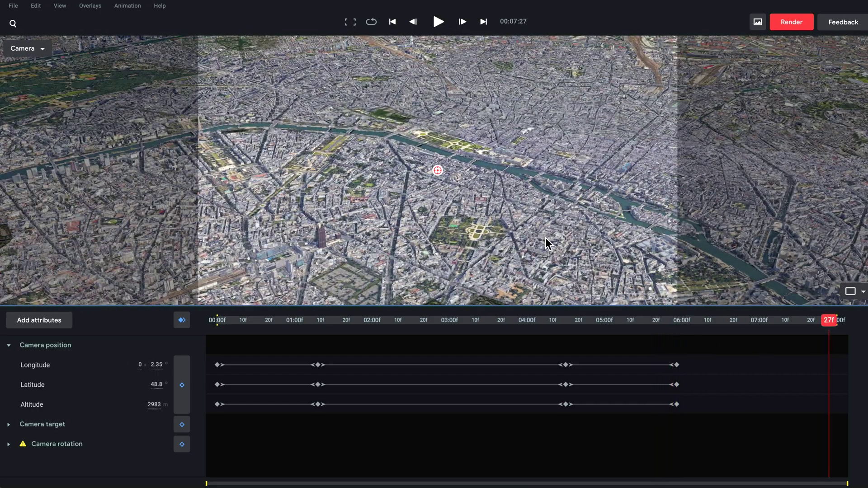
pyautogui.scroll(5, 403, 173)
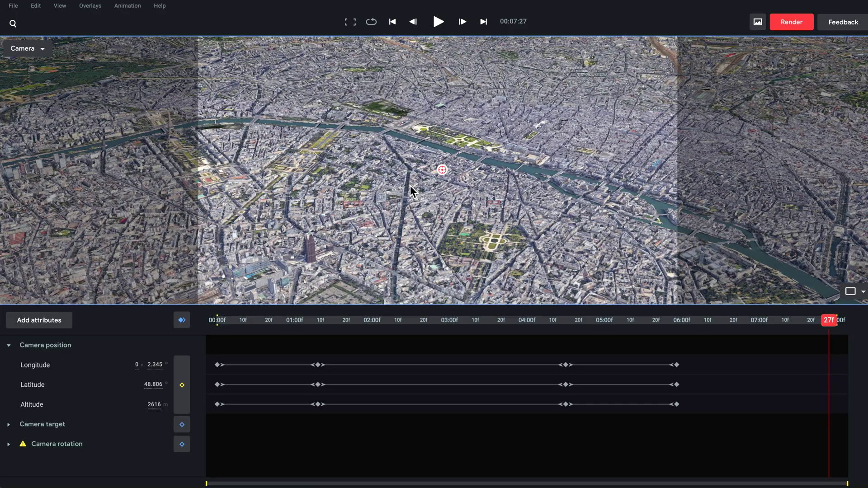
pyautogui.scroll(5, 410, 186)
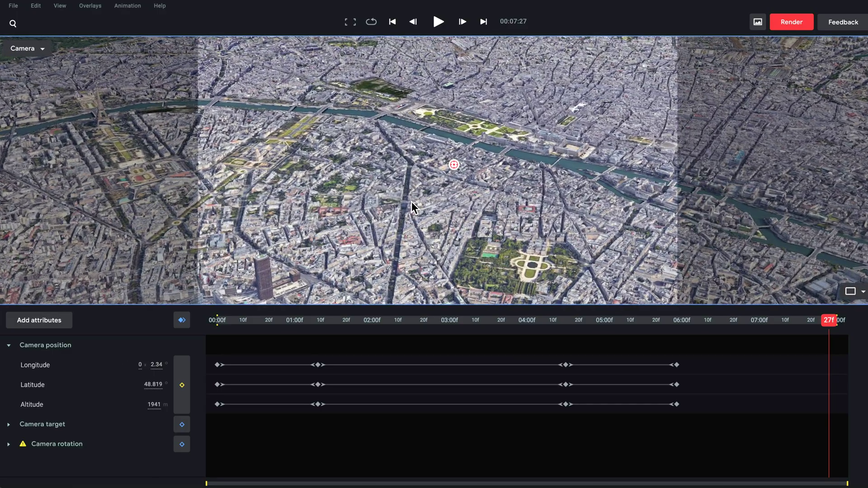
pyautogui.scroll(5, 416, 181)
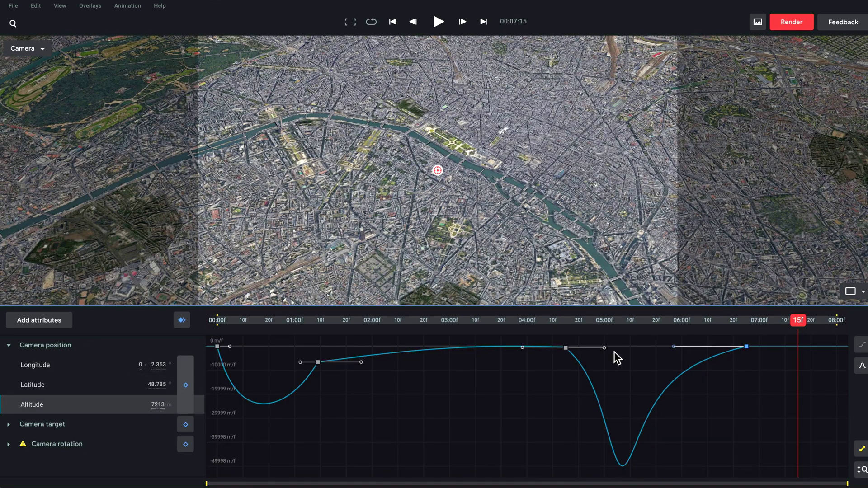
# - Adjust the altitude speed handles of the 4:15 and 6:25 keyframes so the zoom speed peaks at about 5:00, previewing the result
pyautogui.moveTo(612, 355); pyautogui.dragTo(604, 356)
pyautogui.press('space')
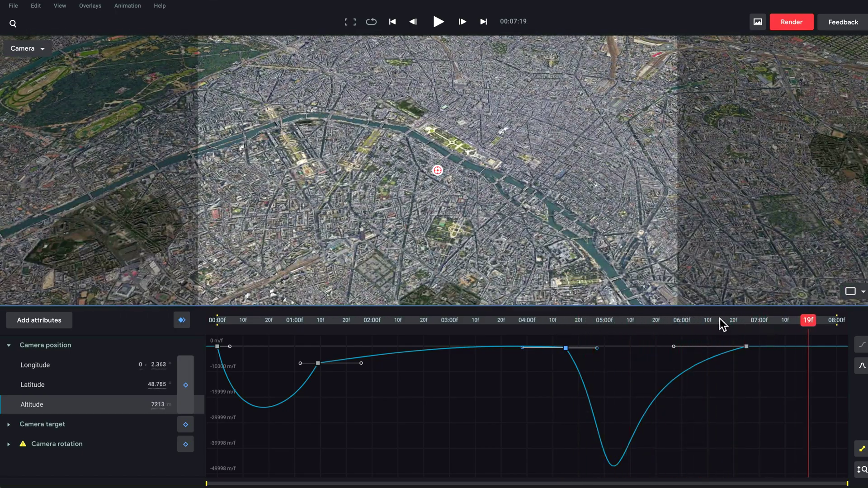
pyautogui.moveTo(720, 318); pyautogui.dragTo(582, 332)
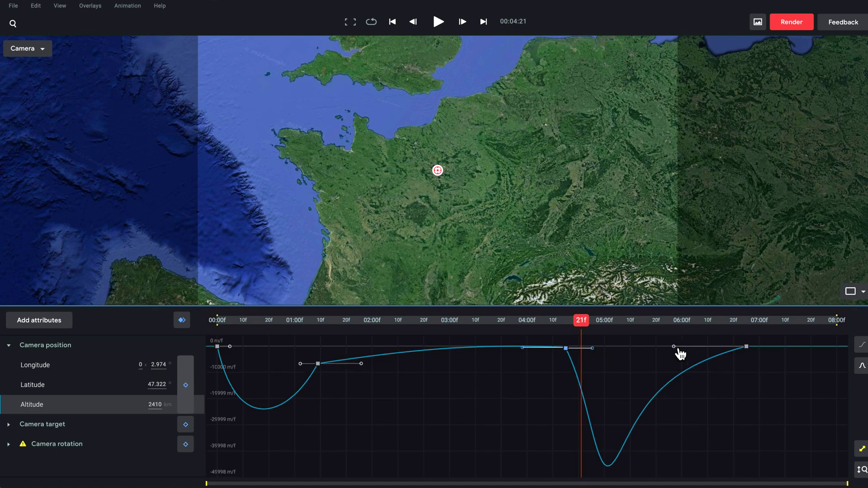
pyautogui.press('space')
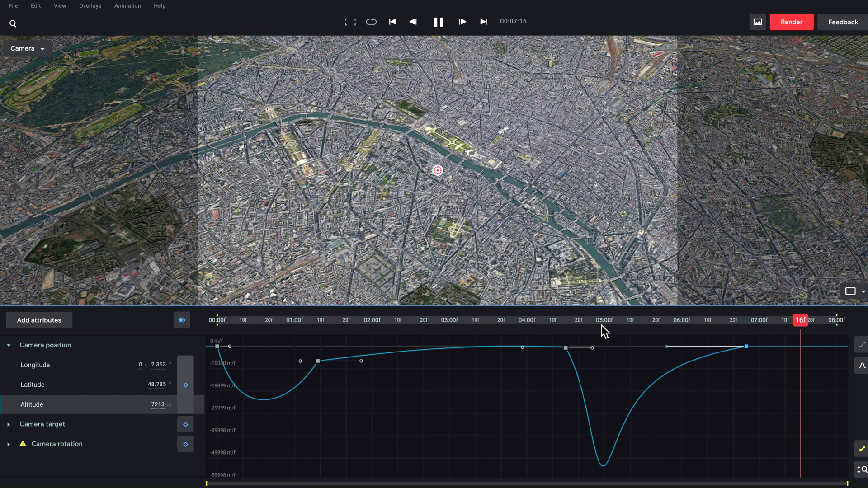
# - Keyframe a closer, shifted camera view of Paris at 8:00 with an altitude of 3648 m, and preview the zoom from about 4:05
pyautogui.scroll(3, 434, 190)
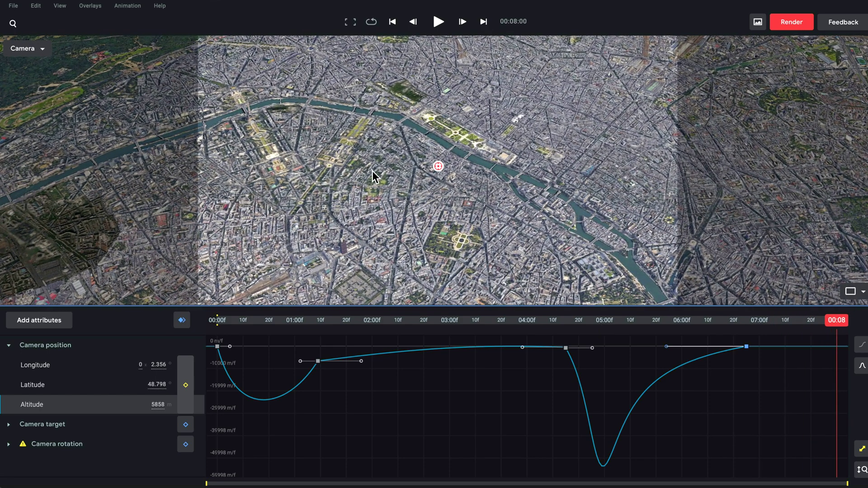
pyautogui.moveTo(395, 175); pyautogui.dragTo(394, 177)
pyautogui.scroll(3, 466, 173)
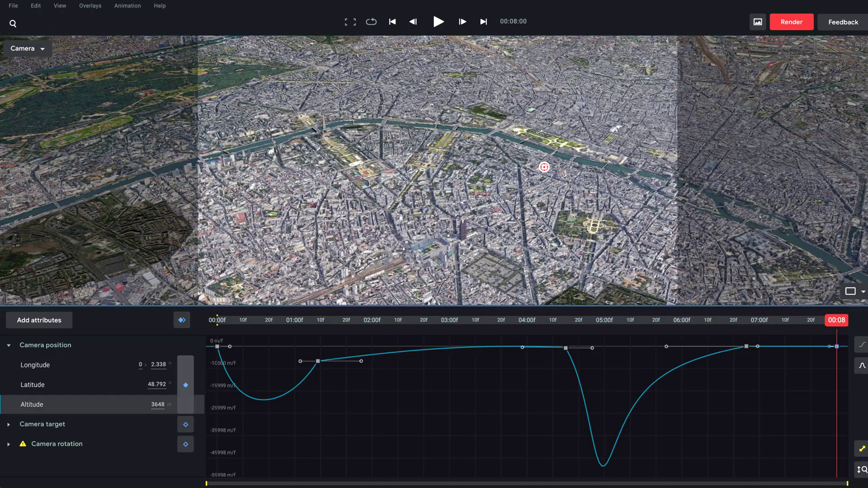
pyautogui.moveTo(832, 323); pyautogui.dragTo(542, 331)
pyautogui.press('space')
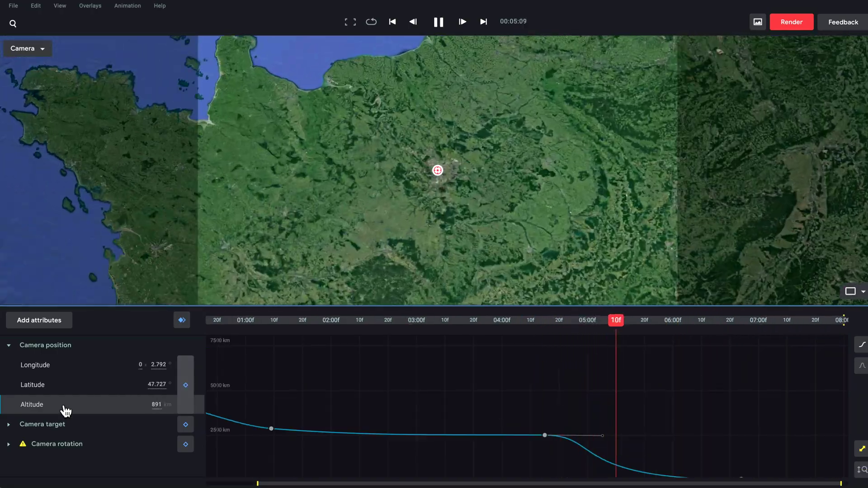
pyautogui.click(61, 405)
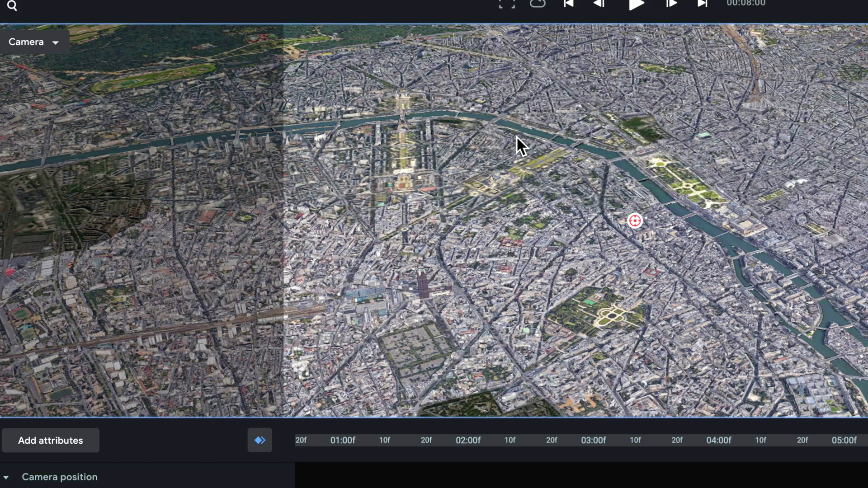
# - Set two track points on the map, one on the Seine and one at the camera target in central Paris
pyautogui.rightClick(516, 137)
pyautogui.click(551, 180)
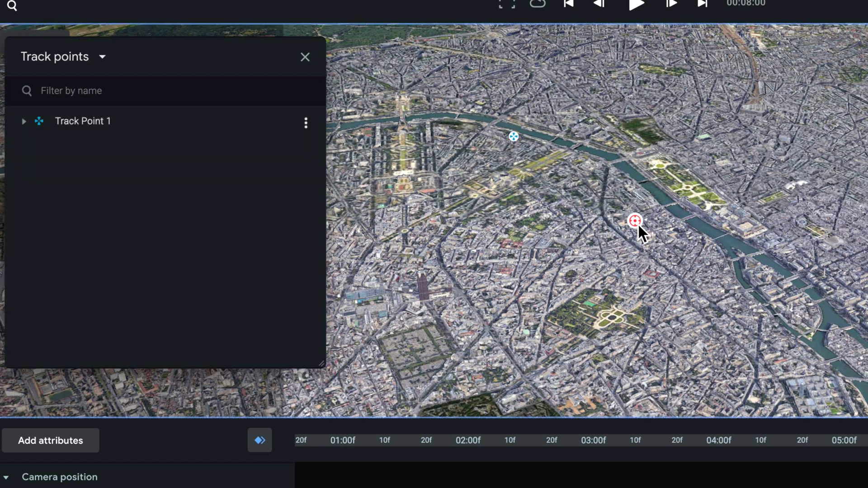
pyautogui.rightClick(639, 224)
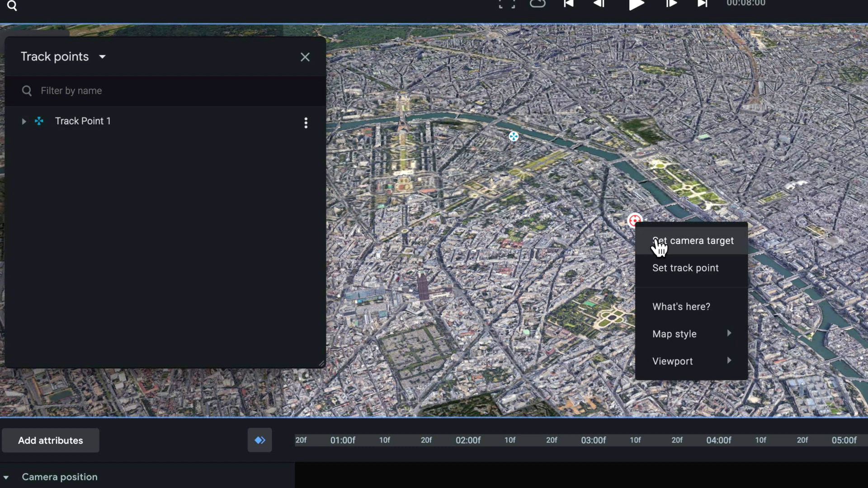
pyautogui.click(672, 267)
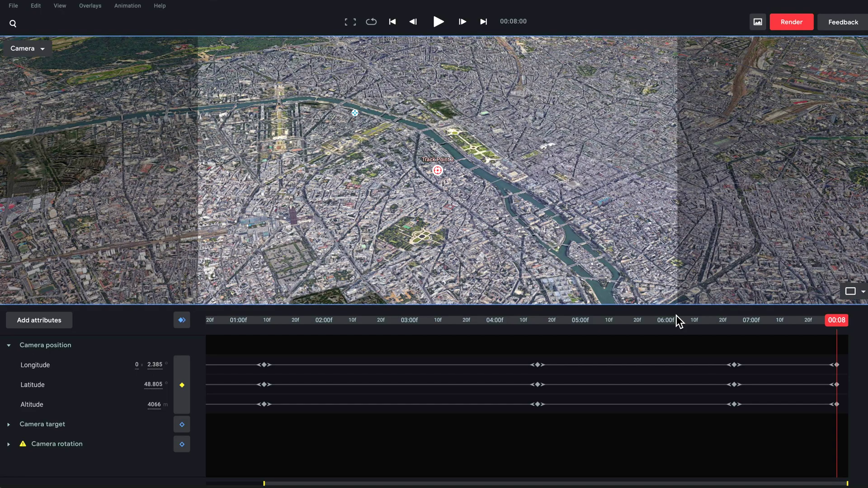
# - Open the render settings and choose After Effects (.jsx) as the 3D tracking data format
pyautogui.moveTo(812, 321); pyautogui.dragTo(644, 392)
pyautogui.click(801, 28)
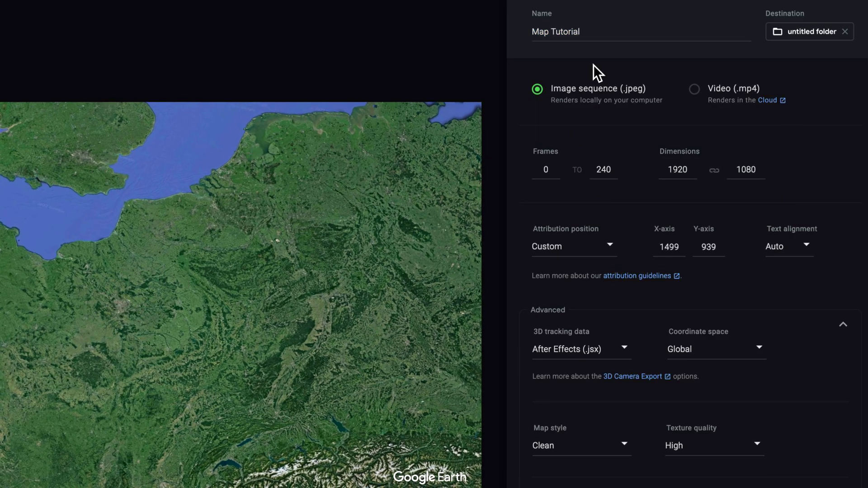
pyautogui.scroll(-1, 751, 280)
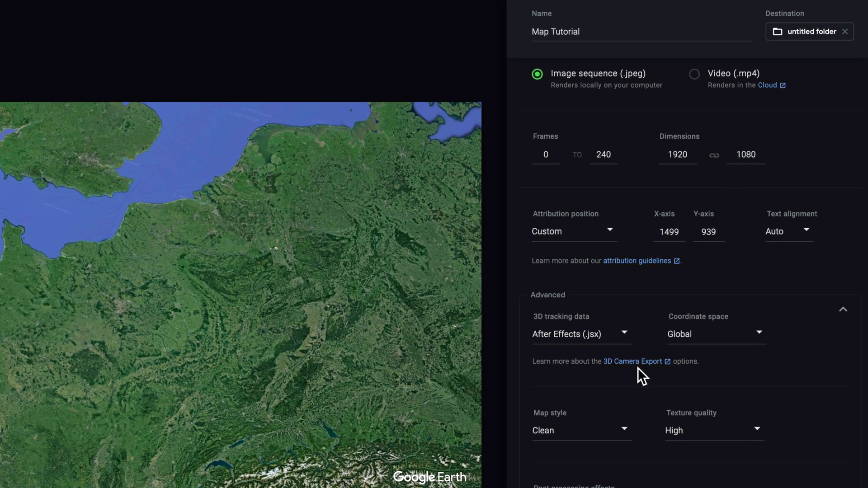
pyautogui.click(617, 343)
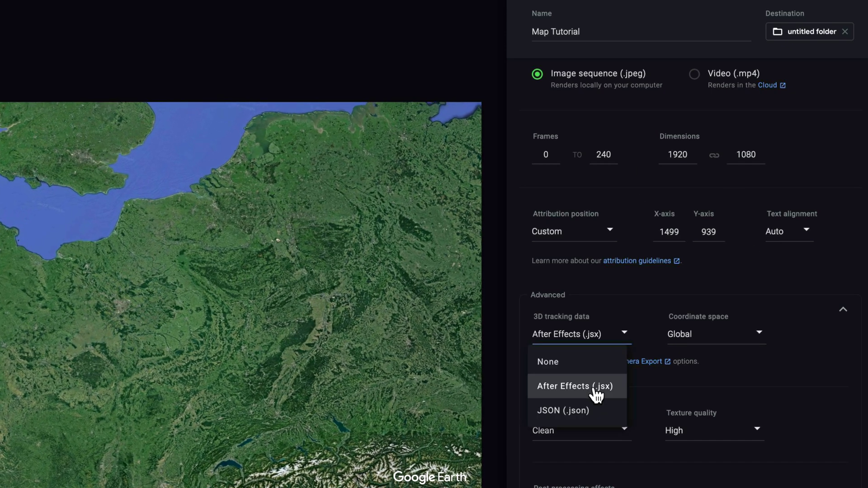
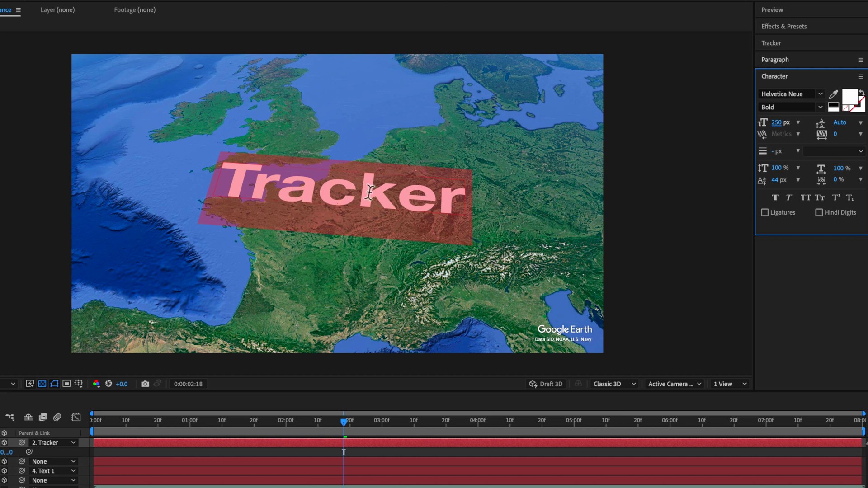
# - In After Effects, replace the Tracker layer's text with FRANCE and rotate the 3D text diagonally across the country
pyautogui.write('FRANCE')
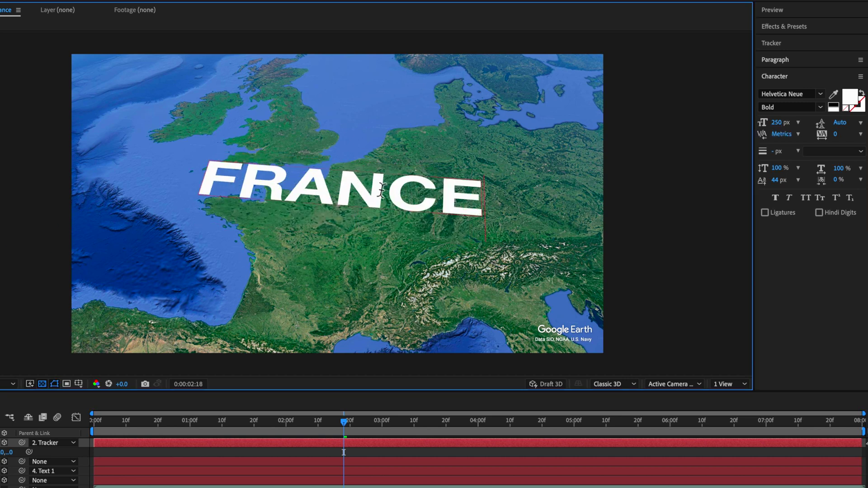
pyautogui.hotkey('ctrl', 'a')
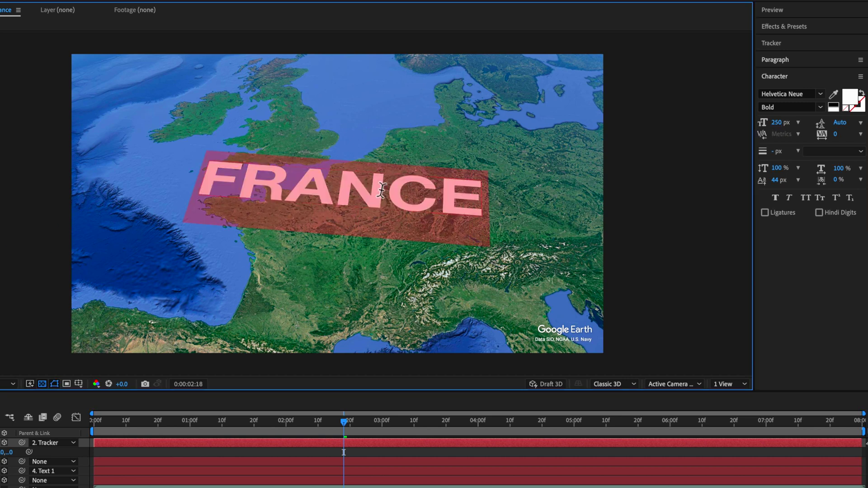
pyautogui.press('Escape')
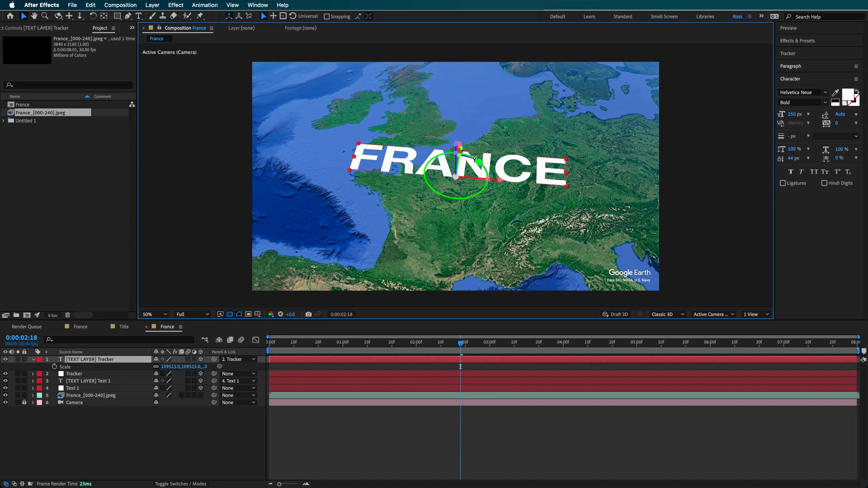
pyautogui.moveTo(480, 163); pyautogui.dragTo(449, 176)
pyautogui.moveTo(505, 171); pyautogui.dragTo(491, 182)
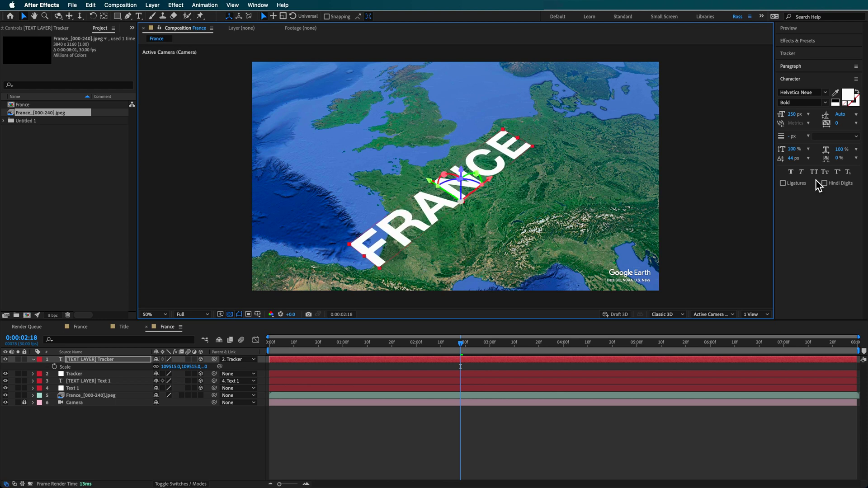
# - Tighten the FRANCE text's tracking to -72 and set its layer's blending mode to Overlay so the terrain blends through
pyautogui.moveTo(837, 123)
pyautogui.mouseDown()
pyautogui.moveTo(808, 133)
pyautogui.moveTo(816, 133)
pyautogui.mouseUp()
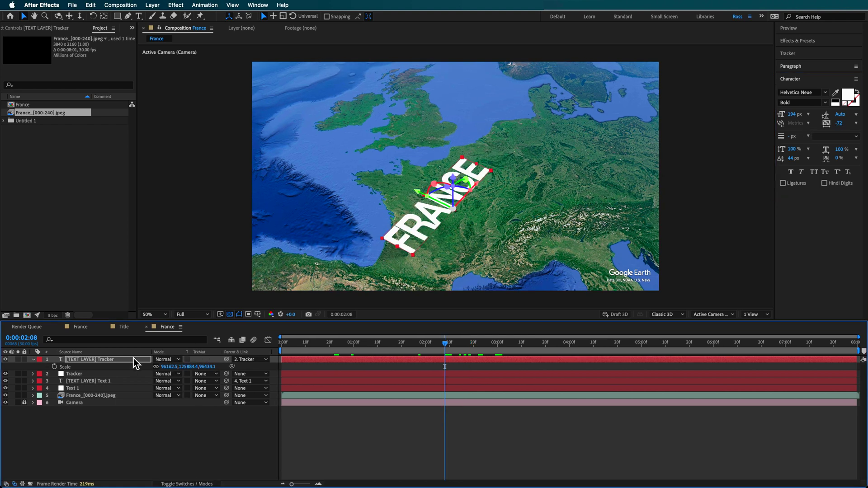
pyautogui.click(170, 361)
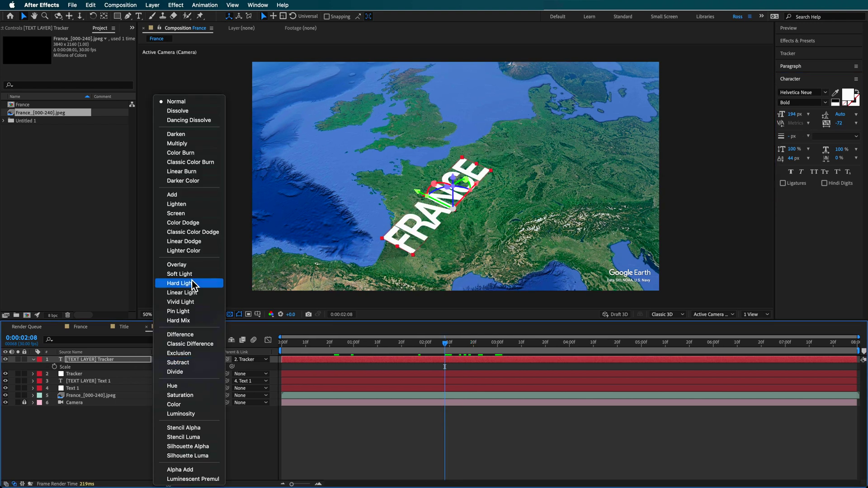
pyautogui.click(188, 266)
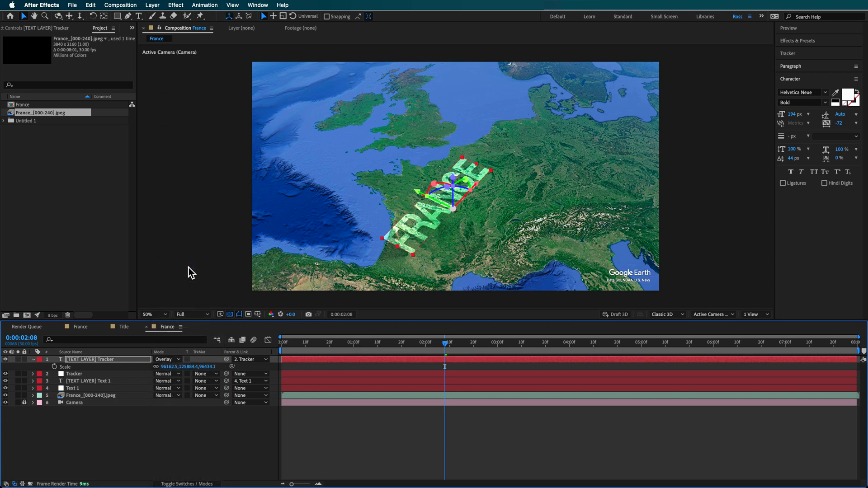
pyautogui.press(',')
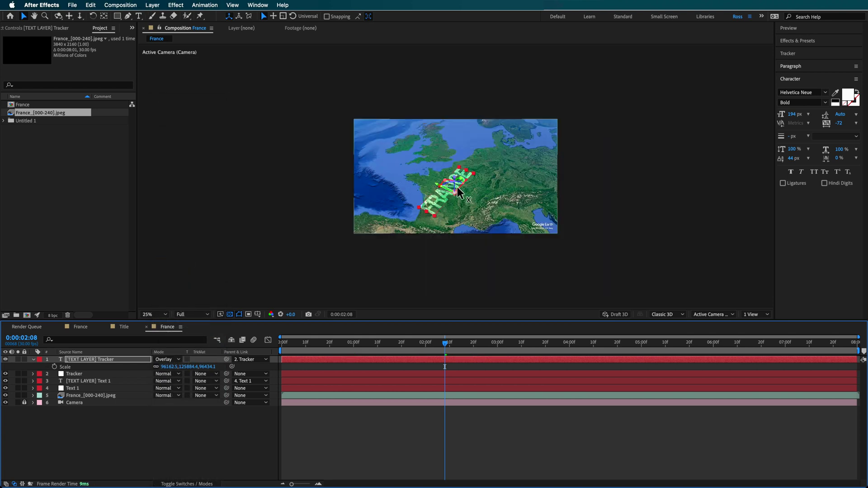
pyautogui.press('.')
pyautogui.click(389, 410)
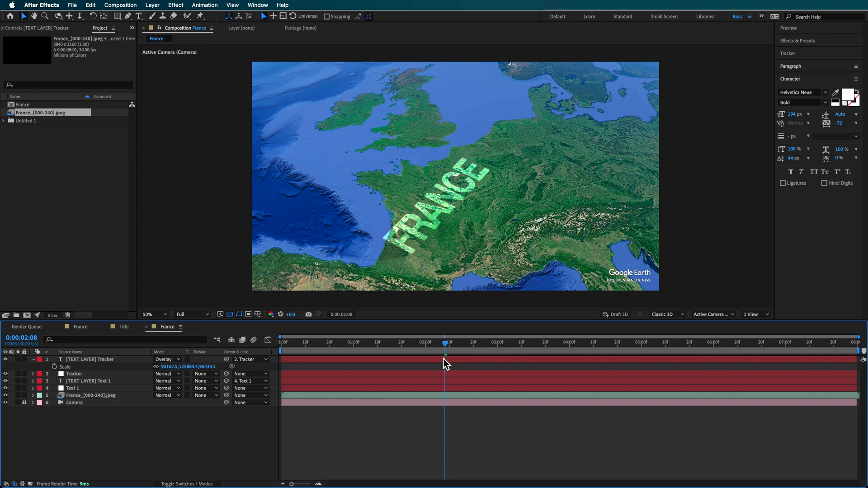
pyautogui.moveTo(435, 345)
pyautogui.mouseDown()
pyautogui.moveTo(358, 360)
pyautogui.moveTo(428, 356)
pyautogui.mouseUp()
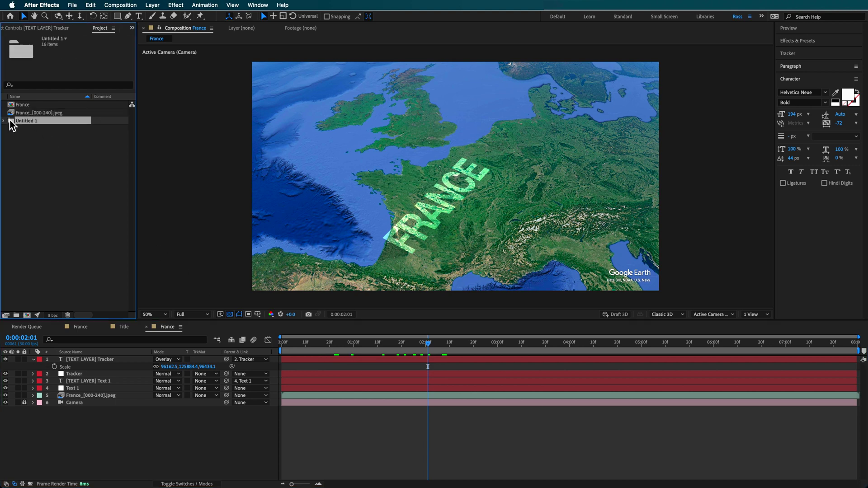
# - Add Flag_map_of_Greater_France.png below the FRANCE text layer as a 3D layer parented to the Tracker layer
pyautogui.doubleClick(53, 104)
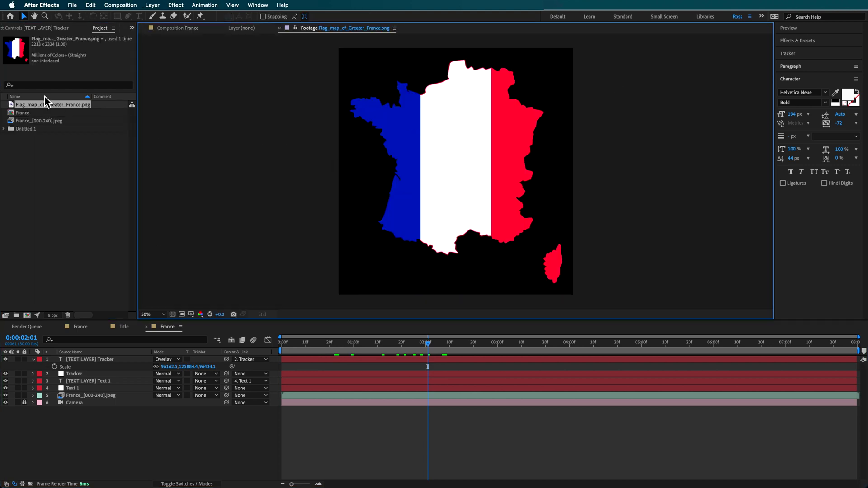
pyautogui.moveTo(45, 106); pyautogui.dragTo(100, 373)
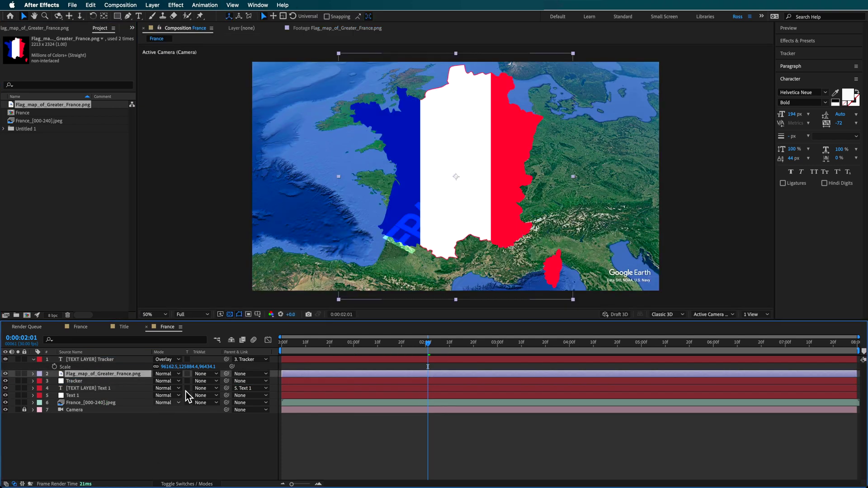
pyautogui.press('F4')
pyautogui.click(201, 376)
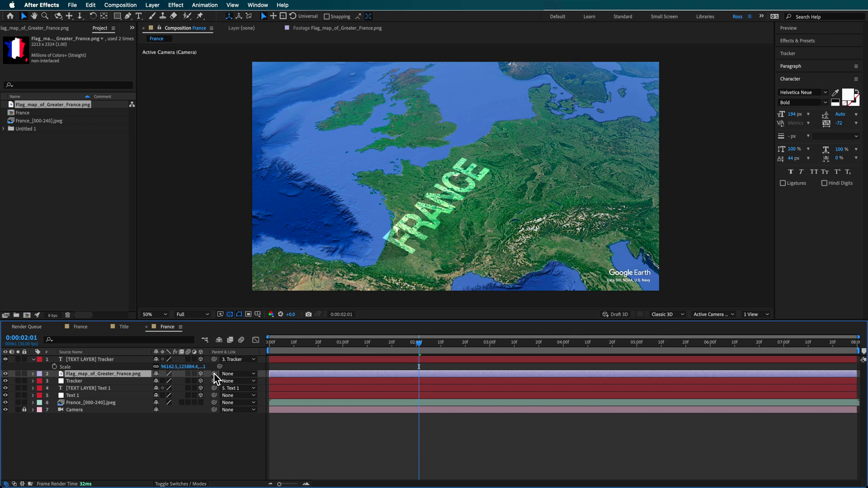
pyautogui.moveTo(214, 374); pyautogui.dragTo(78, 386)
# - Reset the flag map's transform, and scale and position it to fit over France on the terrain
pyautogui.click(33, 374)
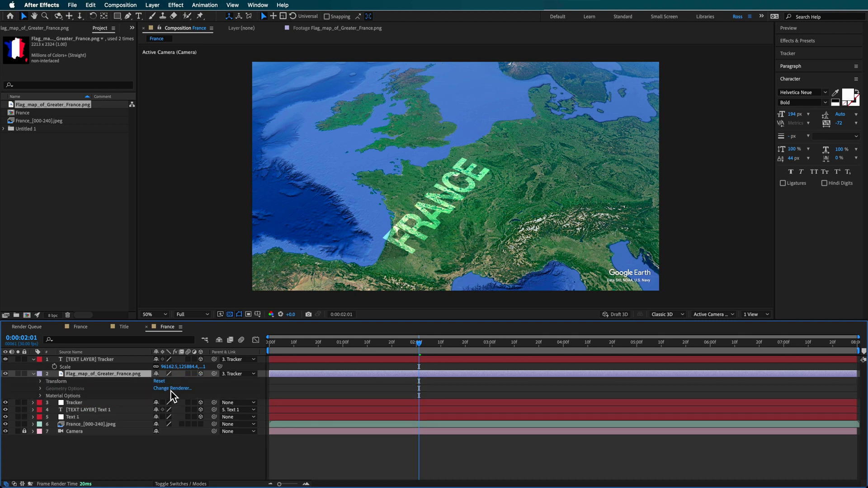
pyautogui.click(158, 382)
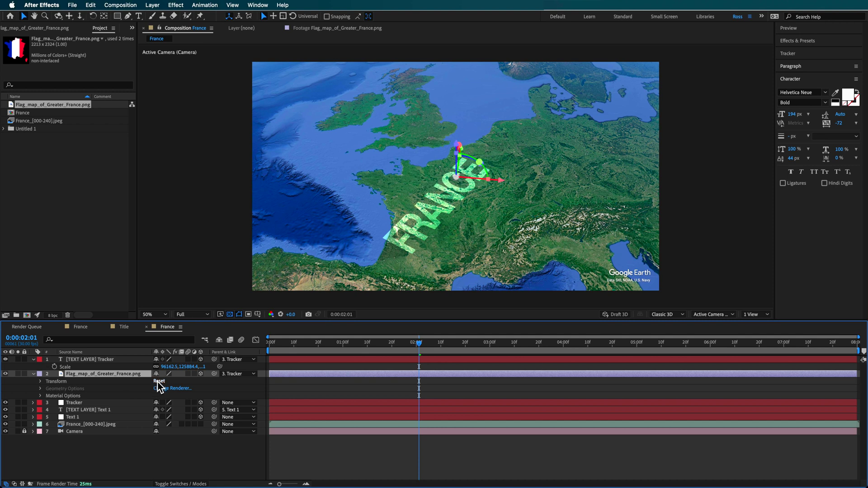
pyautogui.click(40, 382)
pyautogui.moveTo(193, 409); pyautogui.dragTo(253, 409)
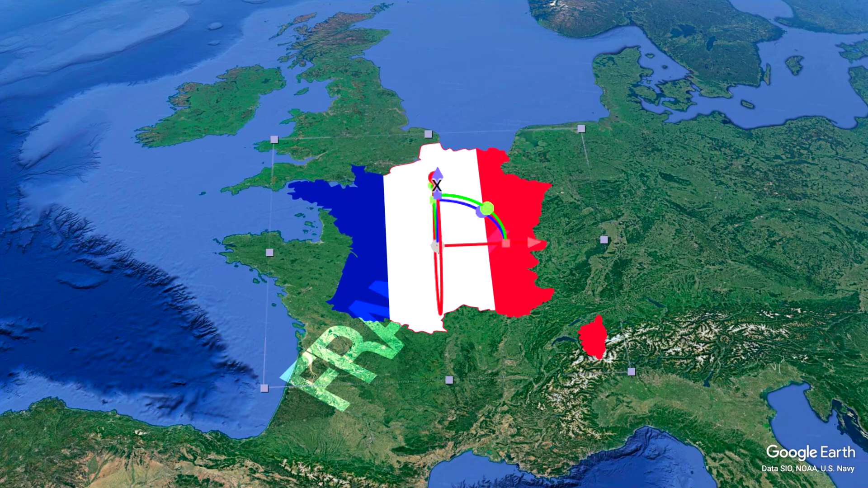
pyautogui.moveTo(434, 190); pyautogui.dragTo(426, 249)
# - Set the flag map's blending mode to Overlay and fade it in with opacity keyframes from 1:03 to 65% at 1:17
pyautogui.click(203, 365)
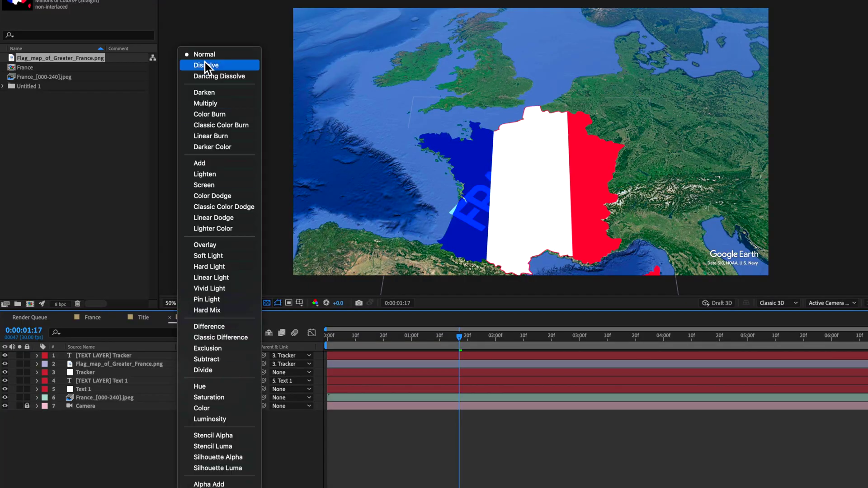
pyautogui.click(218, 244)
pyautogui.click(113, 366)
pyautogui.press('t')
pyautogui.moveTo(189, 376)
pyautogui.mouseDown()
pyautogui.moveTo(156, 380)
pyautogui.moveTo(180, 381)
pyautogui.mouseUp()
pyautogui.click(62, 372)
pyautogui.moveTo(430, 339); pyautogui.dragTo(420, 339)
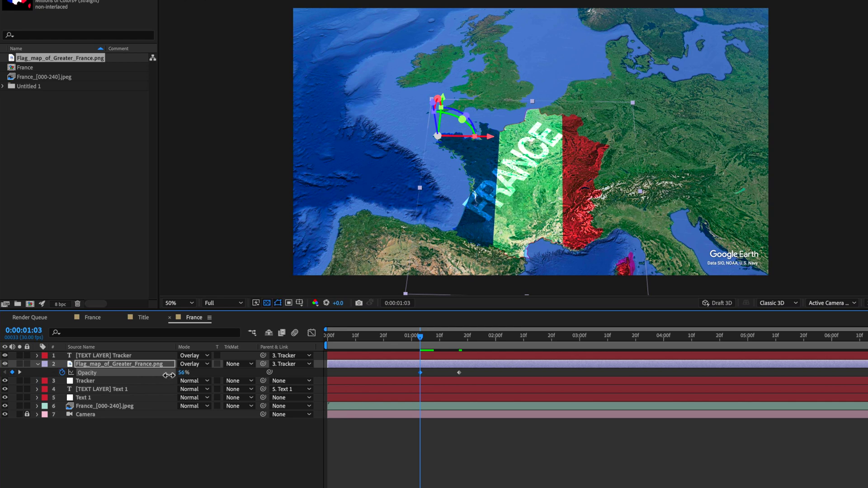
pyautogui.press('space')
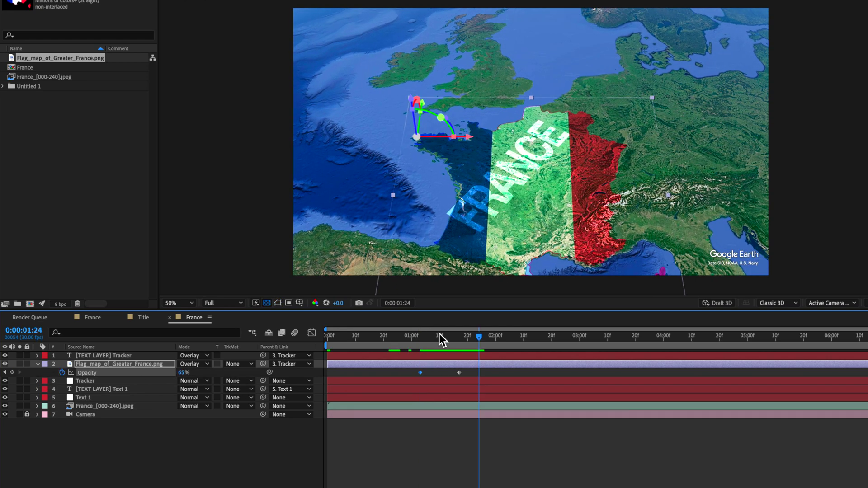
pyautogui.moveTo(439, 337); pyautogui.dragTo(470, 348)
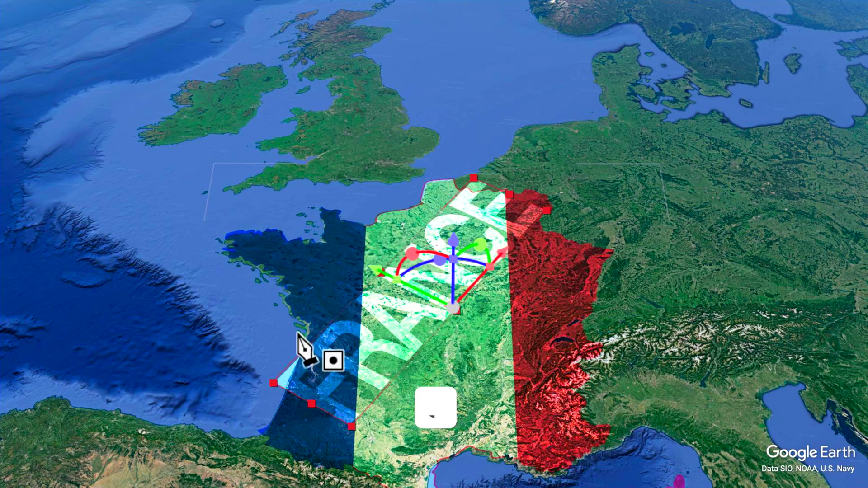
# - Draw a closed Pen tool mask on the FRANCE text, following the country's Atlantic coast and northeastern border around the letters
pyautogui.click(297, 371)
pyautogui.click(287, 388)
pyautogui.click(277, 407)
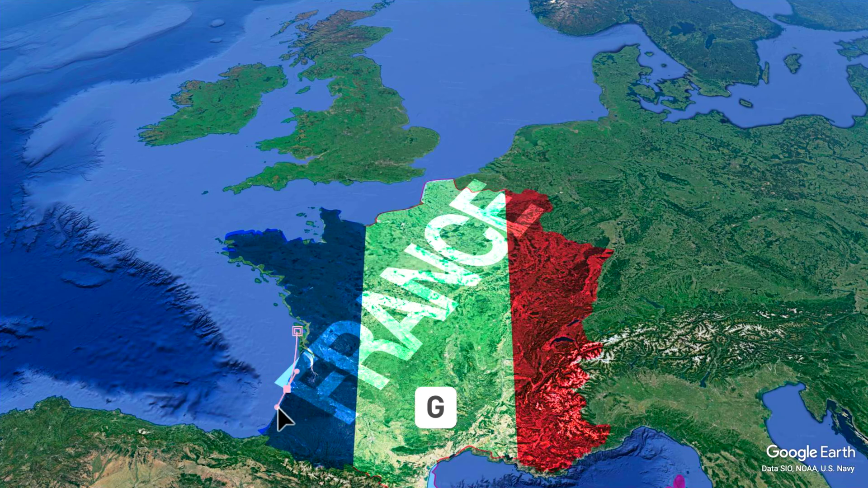
pyautogui.click(313, 437)
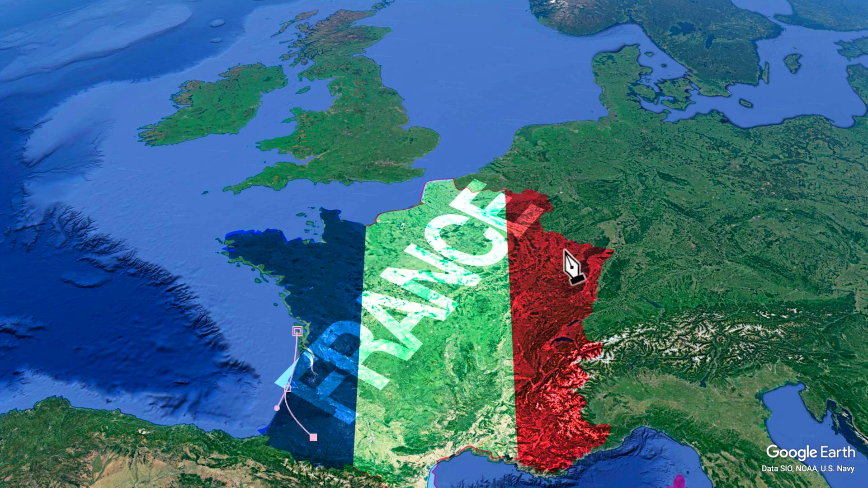
pyautogui.click(549, 226)
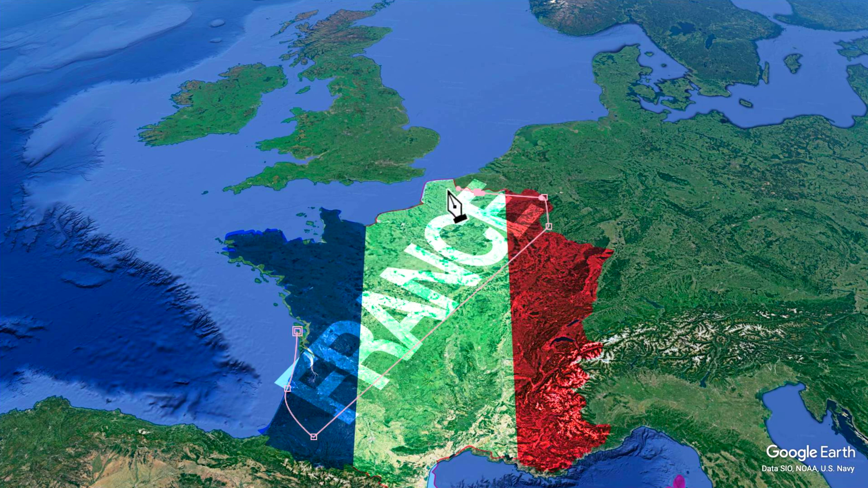
pyautogui.click(297, 332)
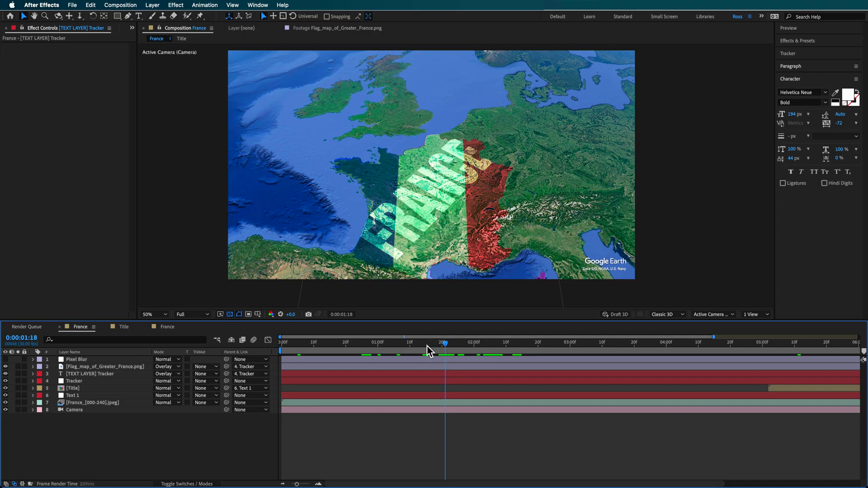
# - Examine how the opacity keyframes of the flag map and FRANCE text fade them out between 4:13 and 5:02 in the finished France composition
pyautogui.moveTo(428, 348); pyautogui.dragTo(496, 356)
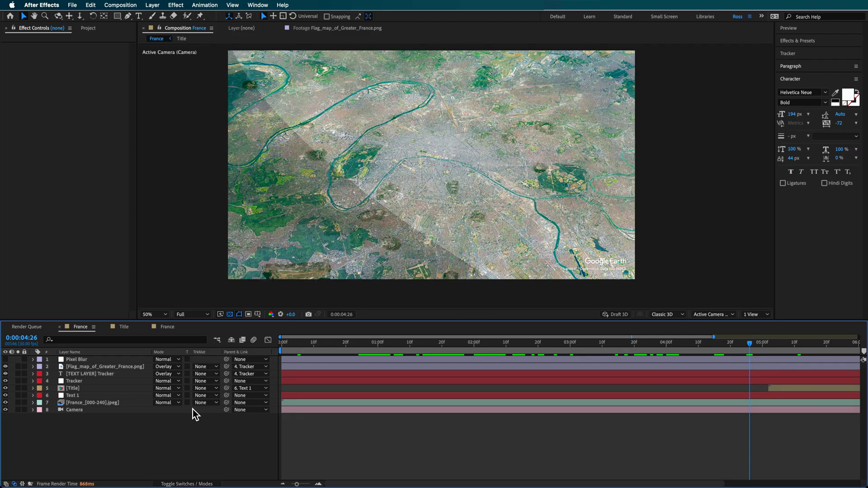
pyautogui.click(99, 374)
pyautogui.keyDown('shift'); pyautogui.click(95, 369); pyautogui.keyUp('shift')
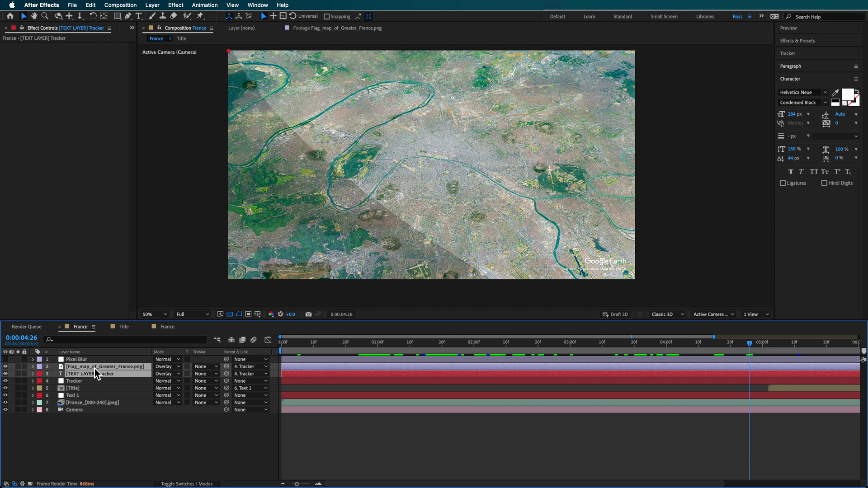
pyautogui.press('t')
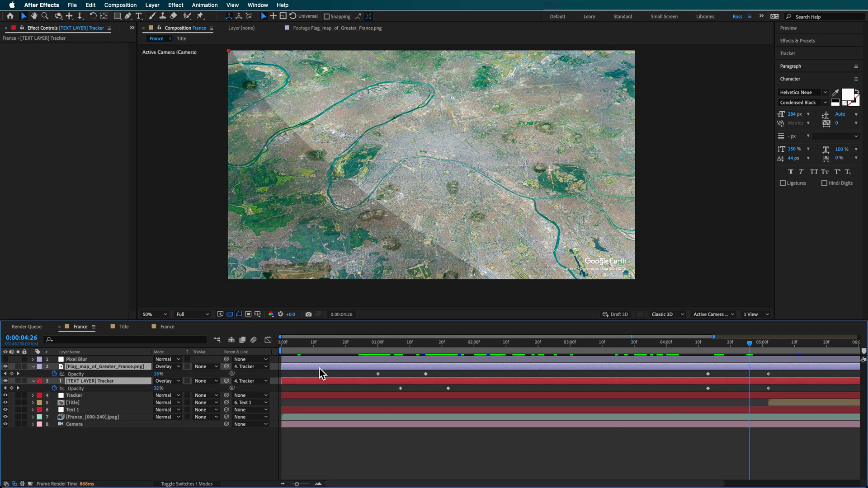
pyautogui.click(709, 343)
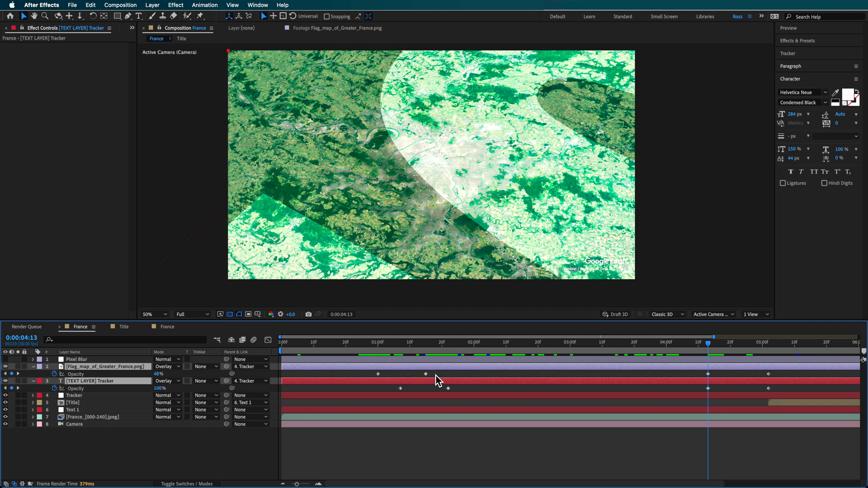
pyautogui.click(767, 345)
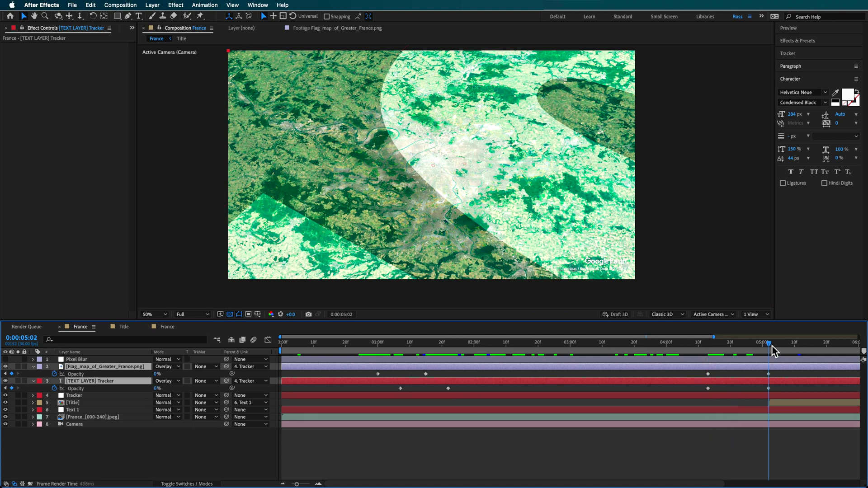
pyautogui.moveTo(751, 351); pyautogui.dragTo(775, 349)
# - Set the preview resolution to Quarter and scrub past 5:04 to preview the PARIS title with its yellow cross
pyautogui.click(199, 315)
pyautogui.click(197, 367)
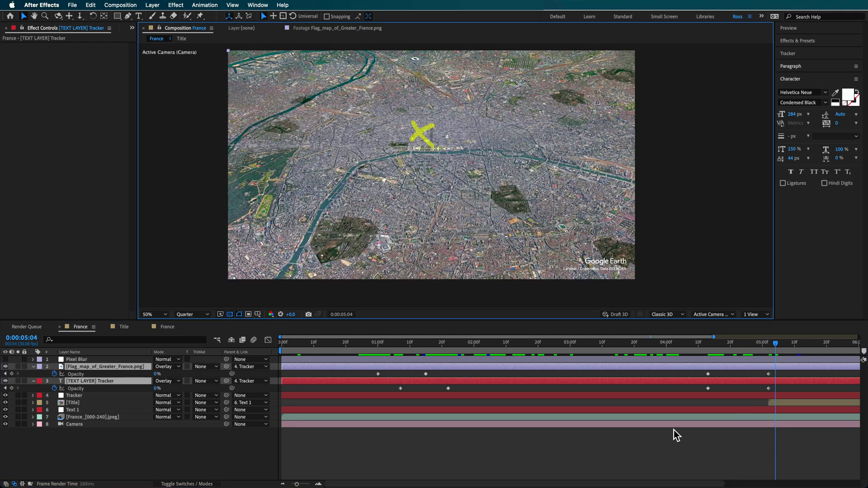
pyautogui.click(735, 455)
pyautogui.moveTo(786, 348); pyautogui.dragTo(825, 348)
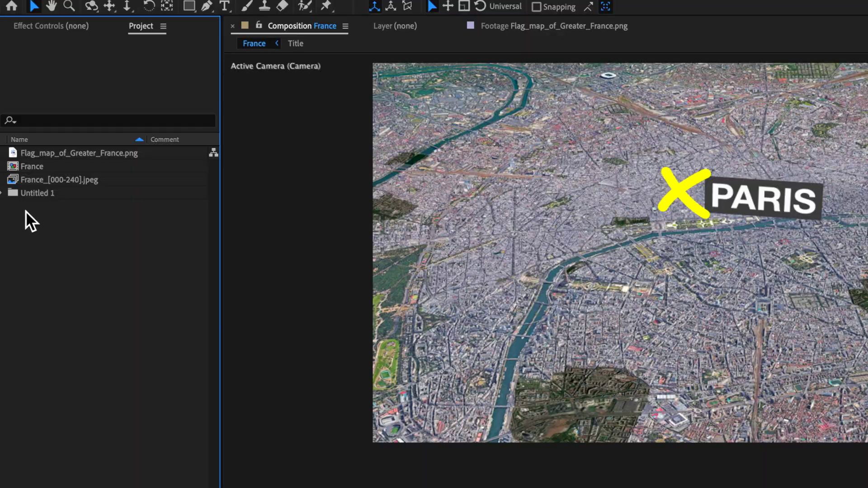
# - Create a 3840 x 2160 composition named Title at 23.976 fps with a 20-second duration, and go to its first frame
pyautogui.rightClick(44, 220)
pyautogui.click(61, 229)
pyautogui.write('Title')
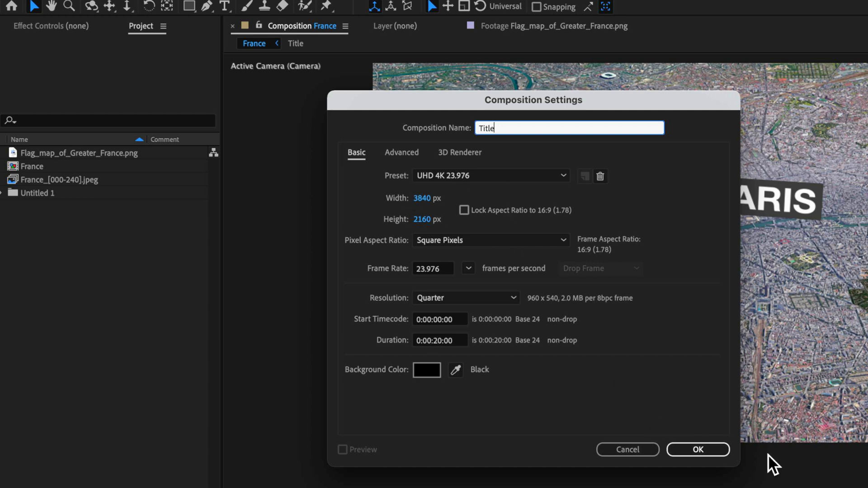
pyautogui.click(696, 450)
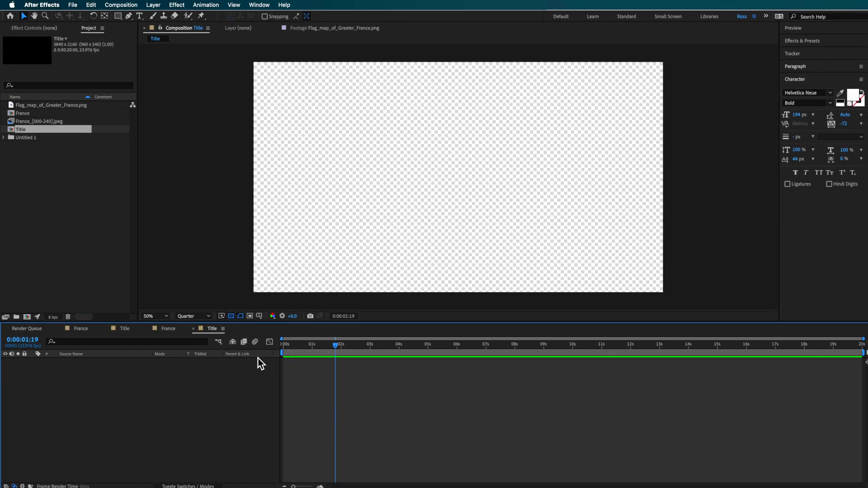
pyautogui.press('Home')
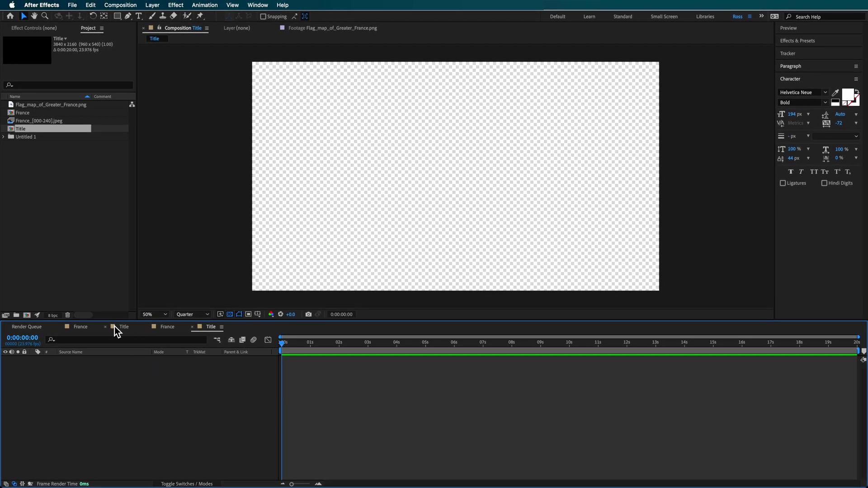
# - Review the finished Title composition's cross and PARIS label animation, and return to the new empty Title composition
pyautogui.click(116, 327)
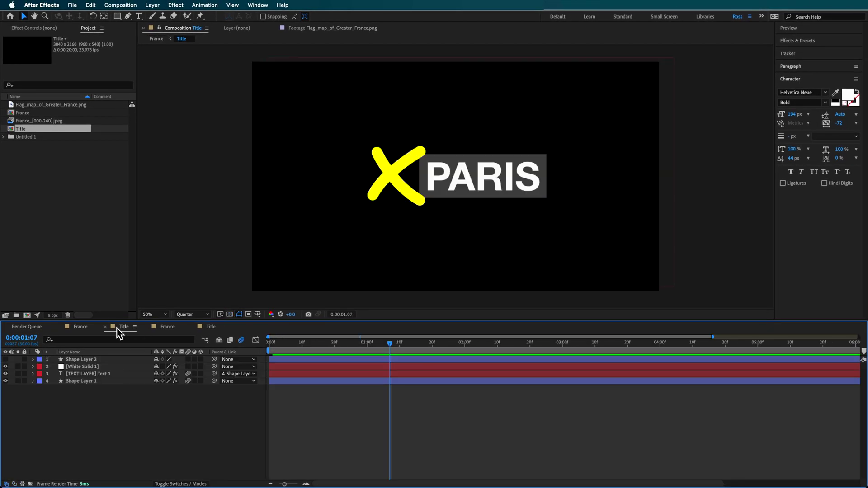
pyautogui.moveTo(326, 345); pyautogui.dragTo(251, 368)
pyautogui.click(210, 328)
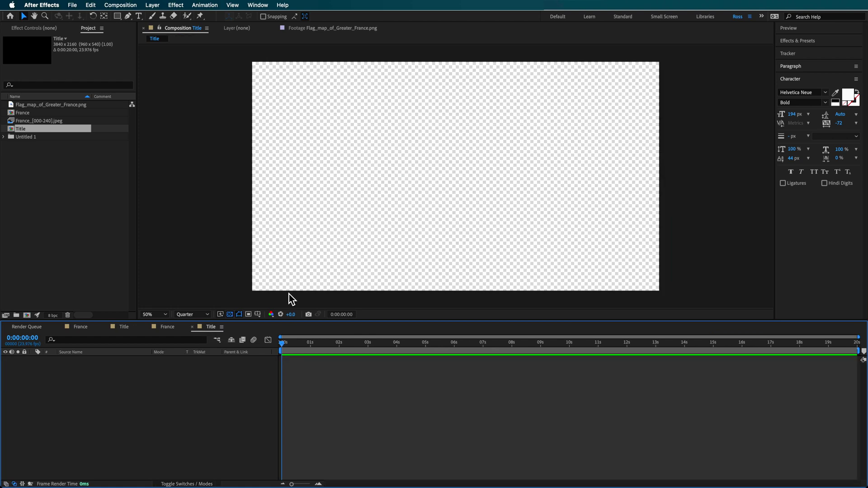
# - Create a 3840 x 2160 yellow solid in the Title composition and ready the Pen tool
pyautogui.click(128, 17)
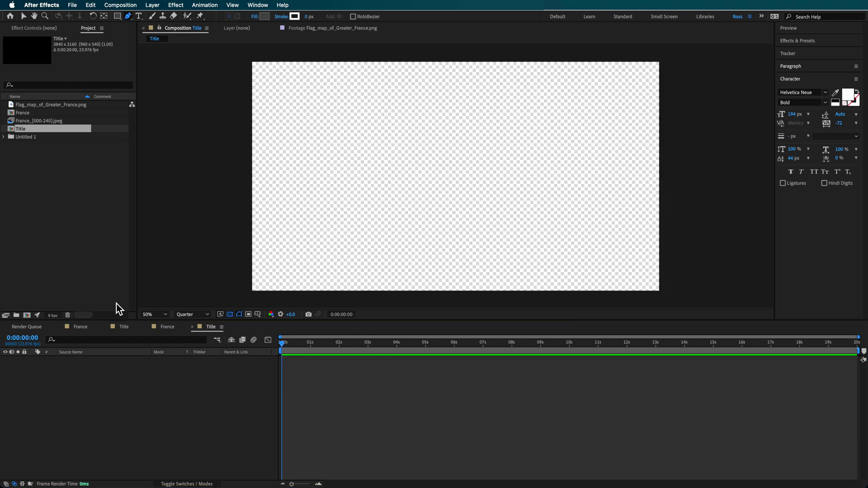
pyautogui.rightClick(72, 375)
pyautogui.moveTo(105, 376)
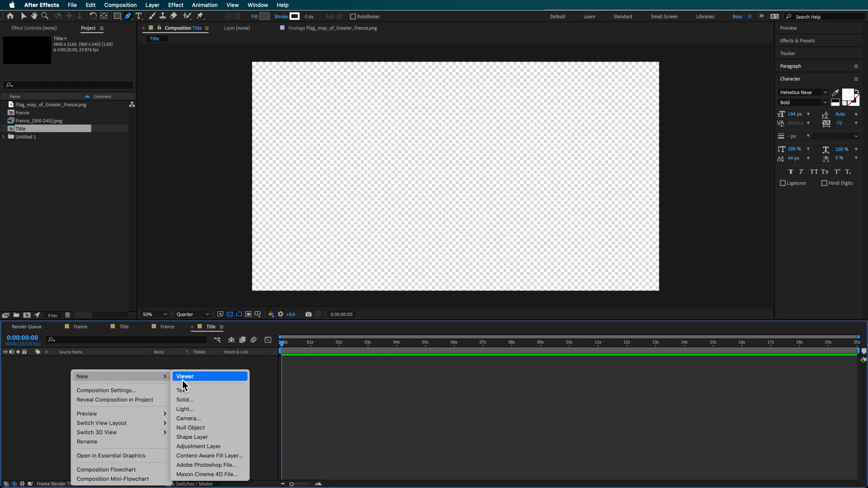
pyautogui.click(203, 400)
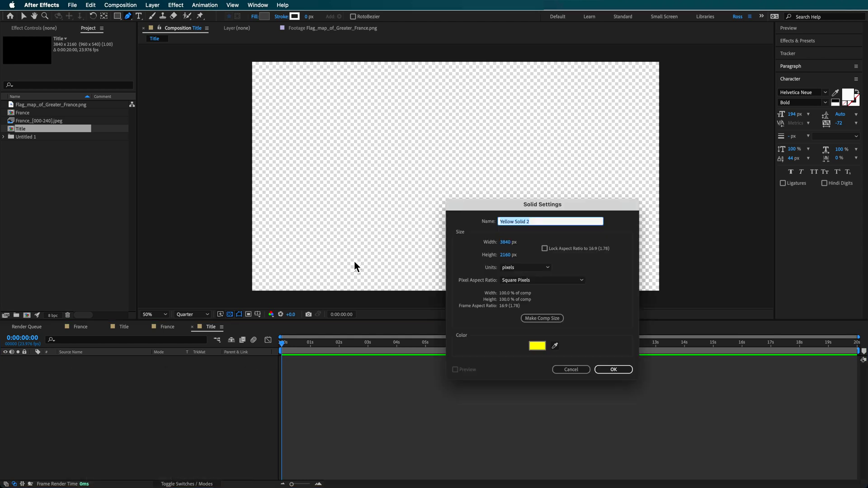
pyautogui.click(615, 370)
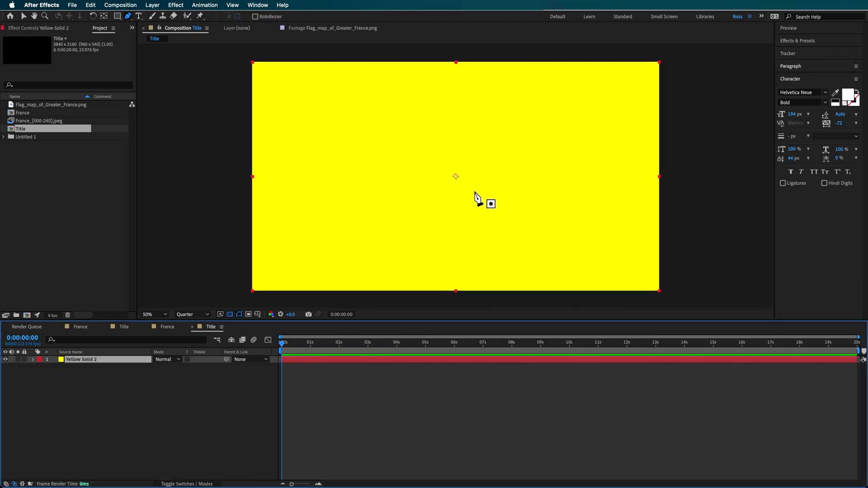
# - Draw two curved open mask paths on the yellow solid that cross each other to form an X
pyautogui.click(412, 150)
pyautogui.moveTo(367, 204); pyautogui.dragTo(364, 231)
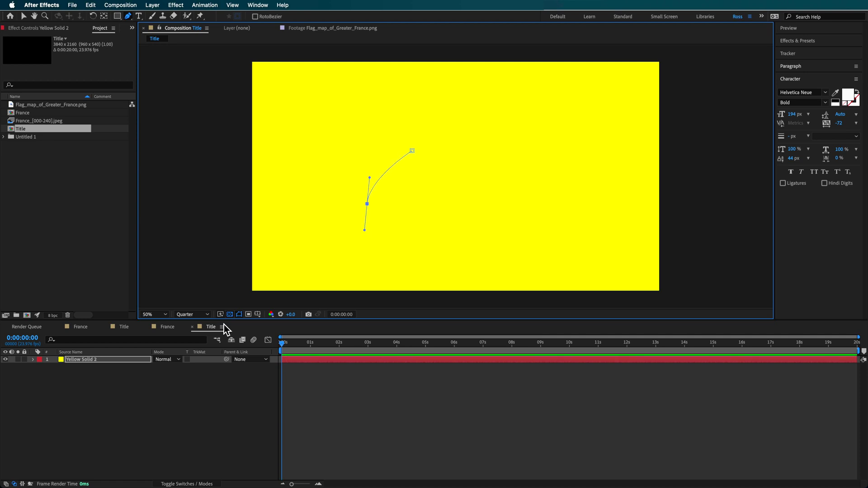
pyautogui.click(179, 400)
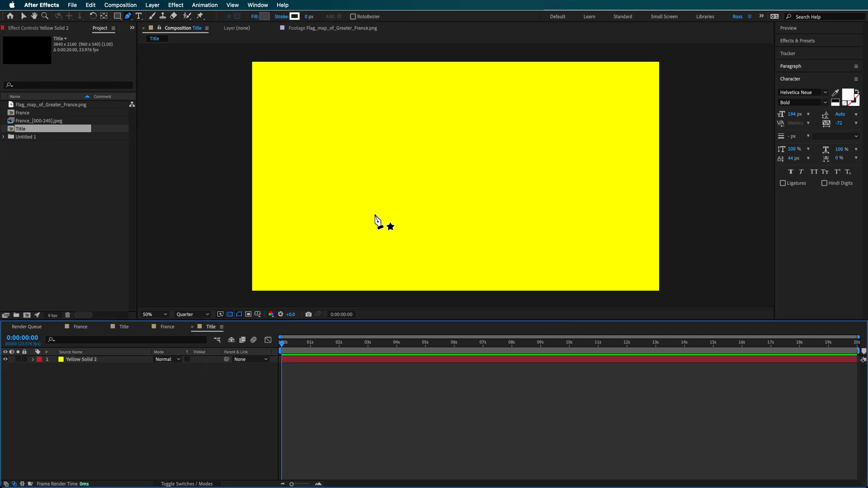
pyautogui.click(82, 360)
pyautogui.moveTo(415, 193); pyautogui.dragTo(430, 221)
pyautogui.moveTo(411, 194); pyautogui.dragTo(413, 208)
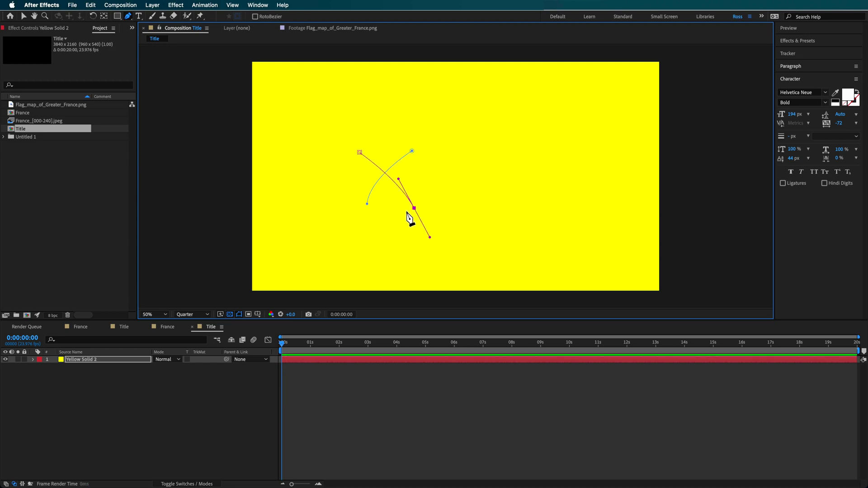
# - Apply the Stroke effect to the yellow solid, sample its yellow as the stroke color, and set Paint Style to On Transparent
pyautogui.click(175, 5)
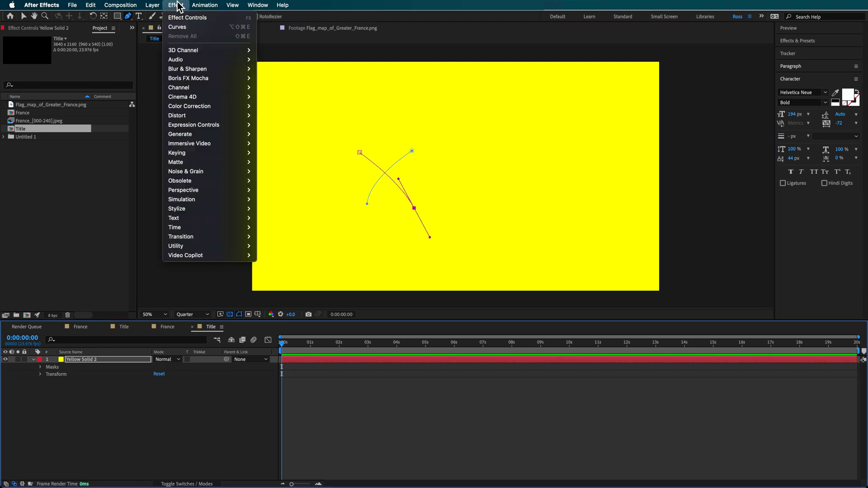
pyautogui.moveTo(199, 135)
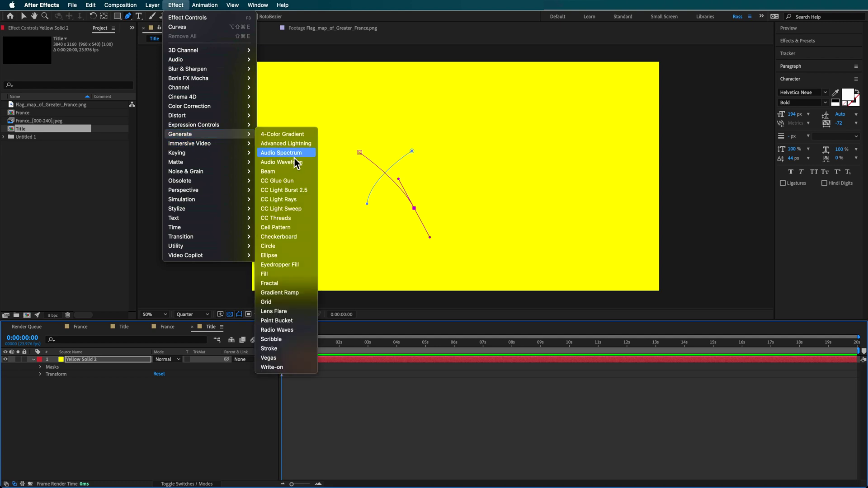
pyautogui.click(271, 349)
pyautogui.click(24, 16)
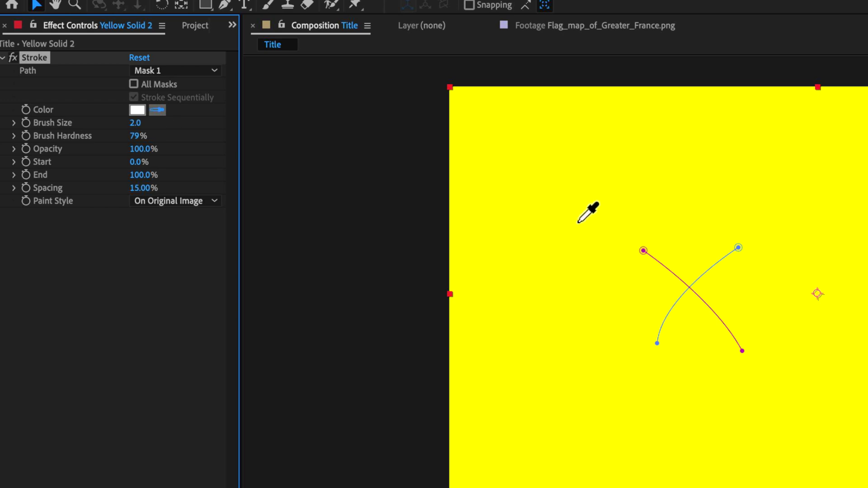
pyautogui.click(578, 222)
pyautogui.click(175, 199)
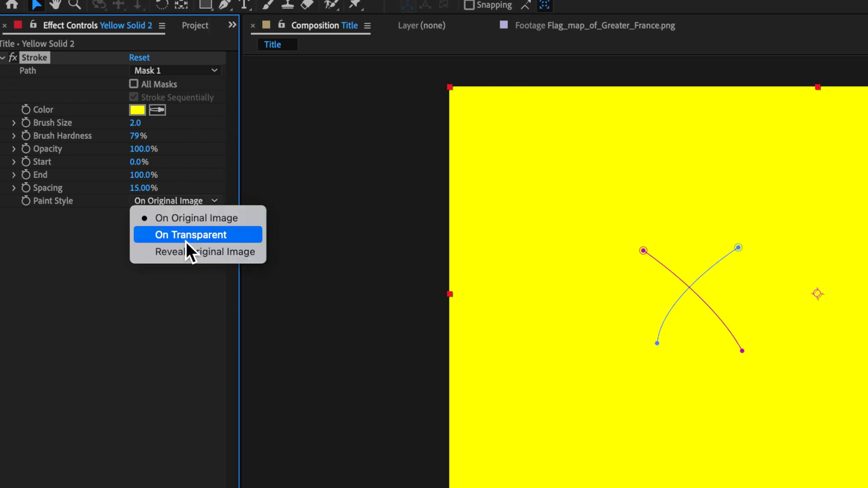
pyautogui.click(186, 241)
# - Stroke all masks with brush size 41.1, 100% hardness and 0% spacing, and slightly adjust the cross's upper end points
pyautogui.moveTo(146, 122); pyautogui.dragTo(322, 134)
pyautogui.click(134, 84)
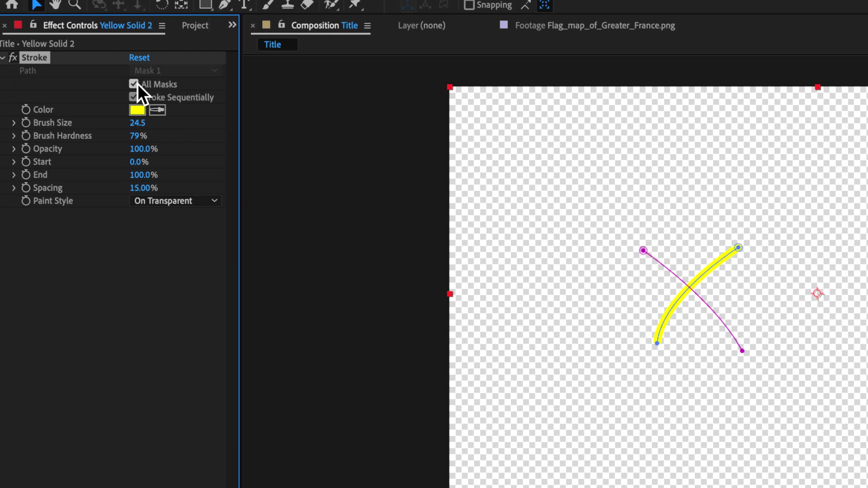
pyautogui.moveTo(144, 124)
pyautogui.mouseDown()
pyautogui.moveTo(175, 126)
pyautogui.moveTo(161, 138)
pyautogui.moveTo(344, 147)
pyautogui.mouseUp()
pyautogui.moveTo(138, 124); pyautogui.dragTo(136, 127)
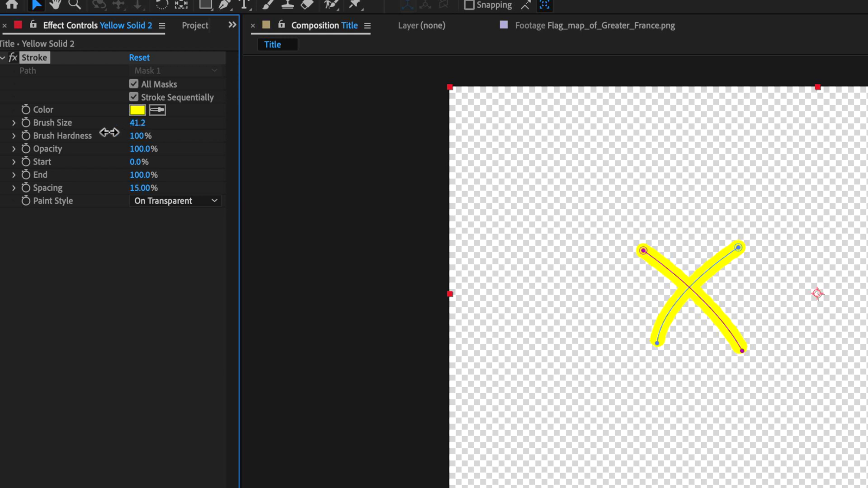
pyautogui.moveTo(138, 183); pyautogui.dragTo(84, 190)
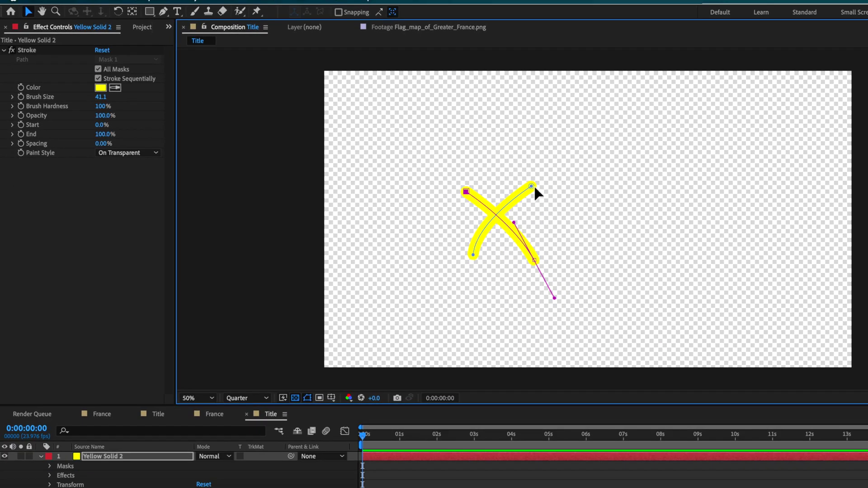
pyautogui.click(739, 248)
pyautogui.click(311, 378)
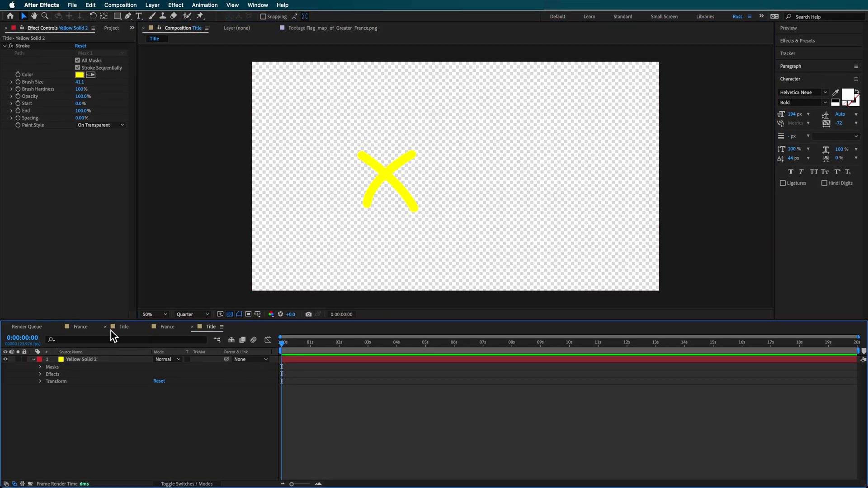
# - Add a new text layer reading PARIS to the Title composition
pyautogui.click(422, 181)
pyautogui.rightClick(77, 395)
pyautogui.moveTo(162, 382)
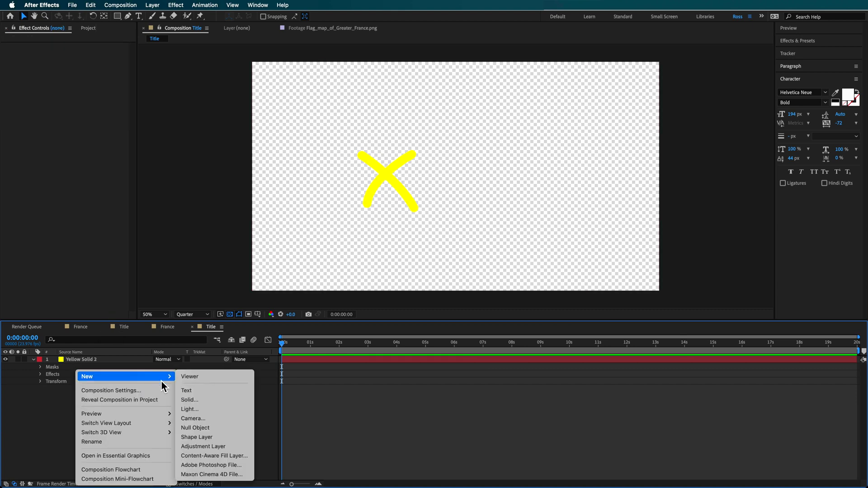
pyautogui.click(251, 390)
pyautogui.write('PARIS')
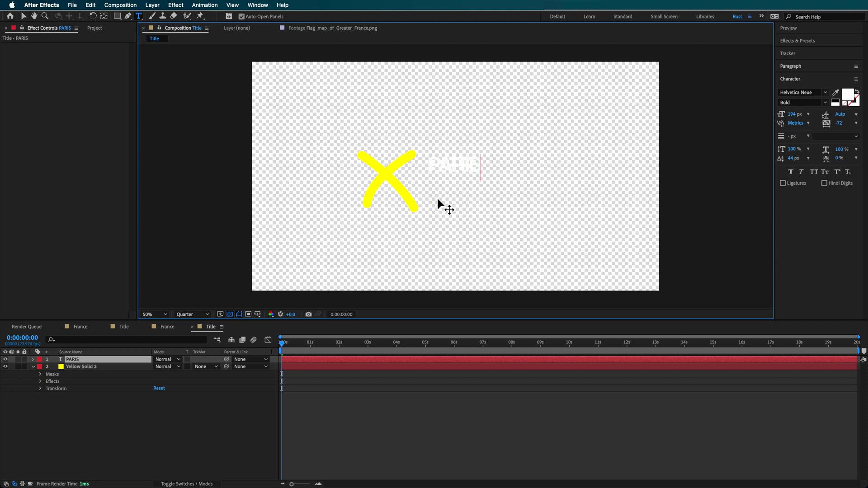
# - Turn off the transparency grid, set the PARIS text size to 347 px, and place it just beside the yellow cross
pyautogui.doubleClick(466, 176)
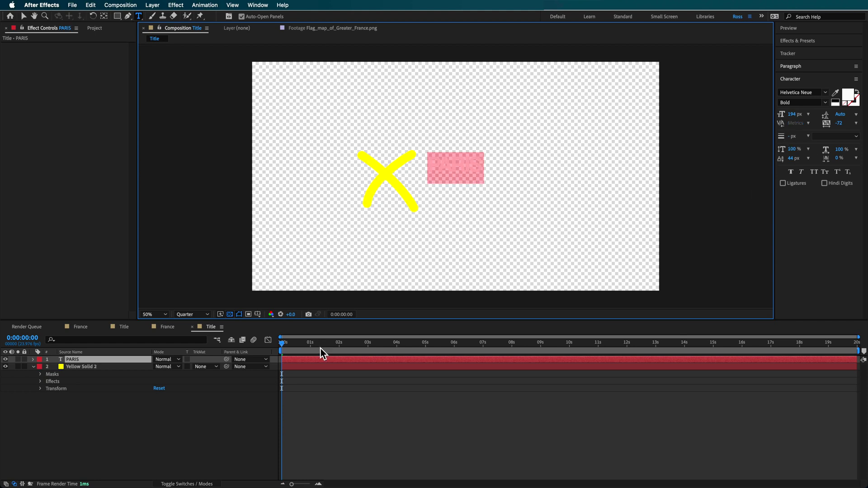
pyautogui.click(230, 314)
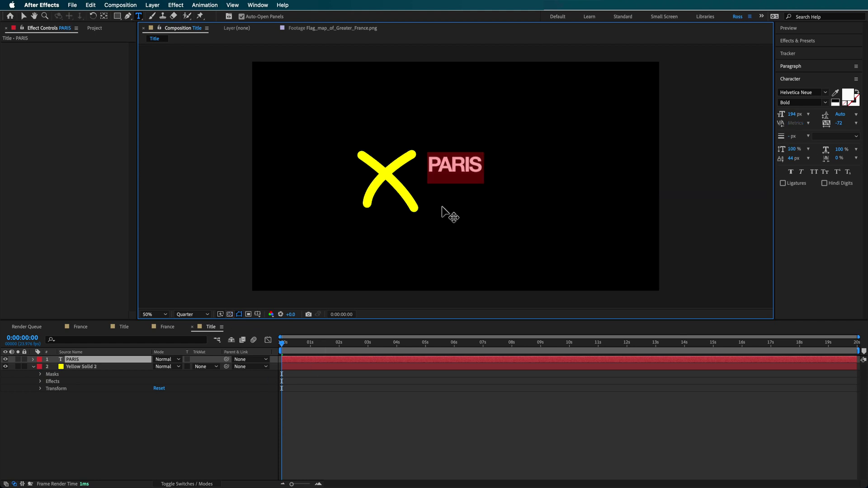
pyautogui.moveTo(796, 117); pyautogui.dragTo(867, 126)
pyautogui.press('Escape')
pyautogui.press('v')
pyautogui.moveTo(471, 186); pyautogui.dragTo(472, 184)
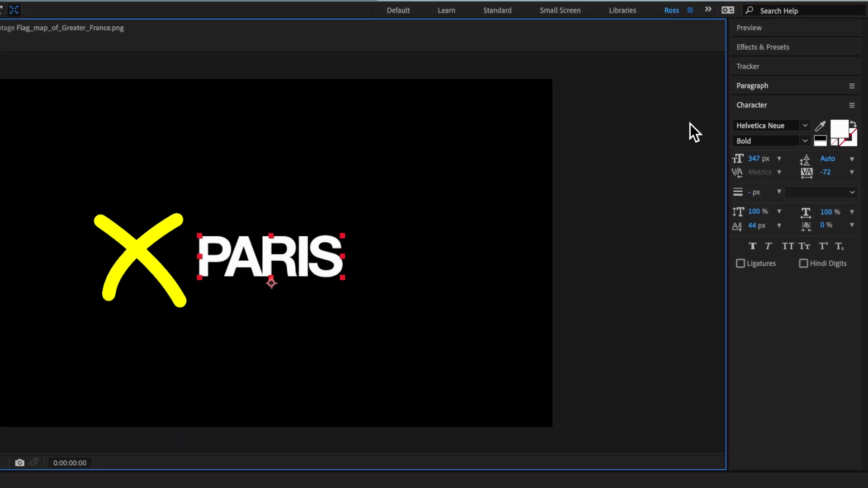
# - Apply the Straight In By Character text animation preset to the PARIS layer at the first frame
pyautogui.click(789, 41)
pyautogui.click(711, 87)
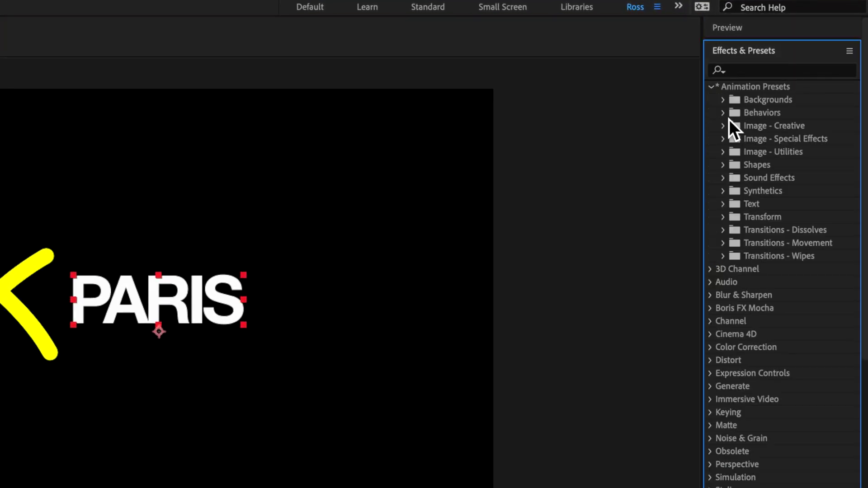
pyautogui.click(724, 204)
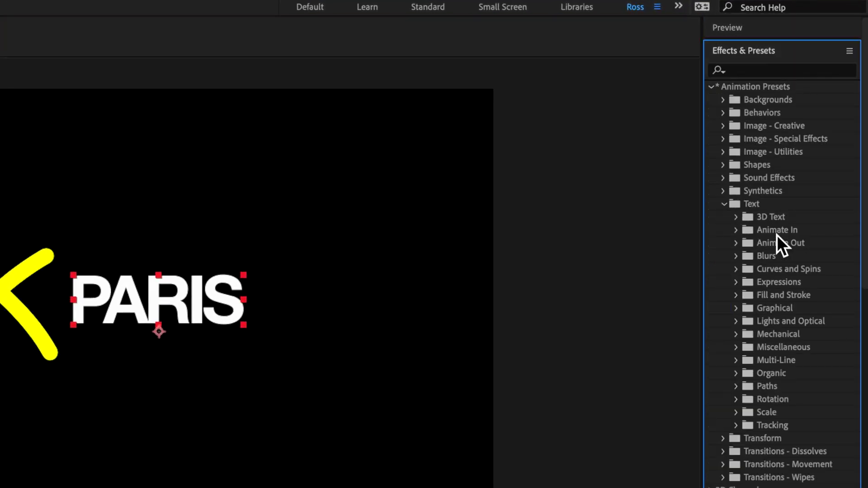
pyautogui.click(738, 231)
pyautogui.scroll(-10, 726, 303)
pyautogui.scroll(5, 727, 303)
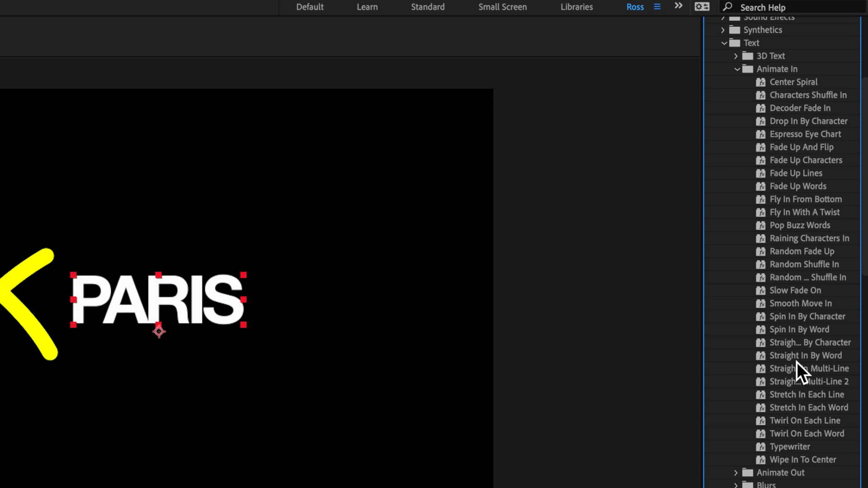
pyautogui.moveTo(793, 343); pyautogui.dragTo(151, 307)
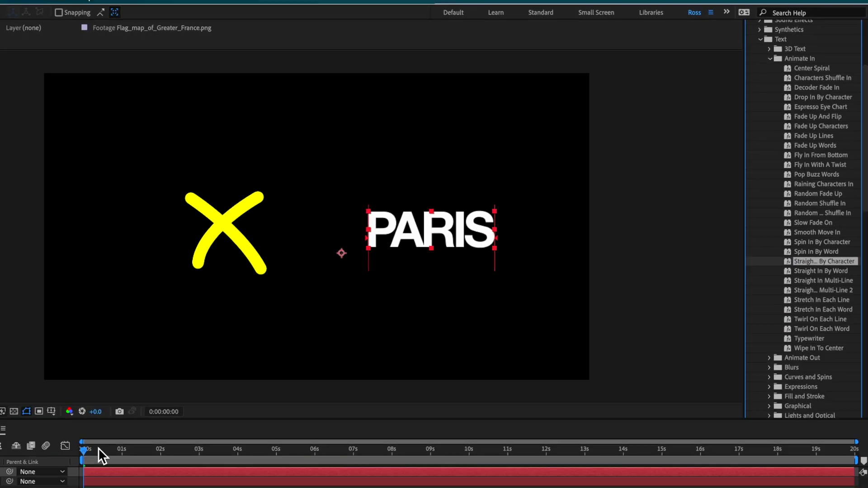
# - Set the Position of the PARIS layer's Animator 1 to 0, 336 so the letters move in vertically from below
pyautogui.moveTo(275, 353)
pyautogui.mouseDown()
pyautogui.moveTo(416, 358)
pyautogui.moveTo(252, 357)
pyautogui.moveTo(287, 357)
pyautogui.mouseUp()
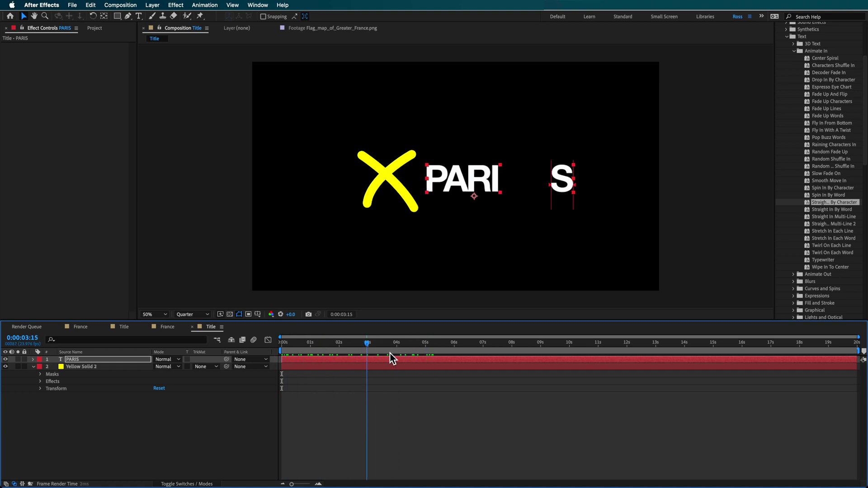
pyautogui.click(33, 360)
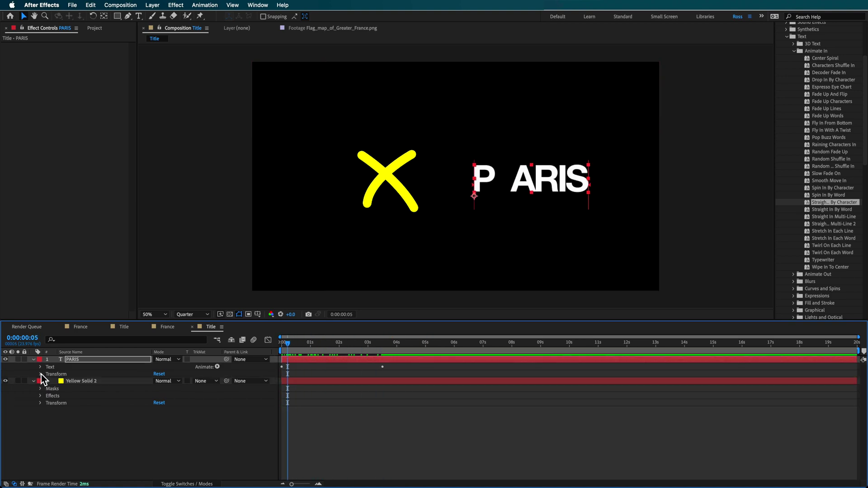
pyautogui.click(41, 374)
pyautogui.click(41, 368)
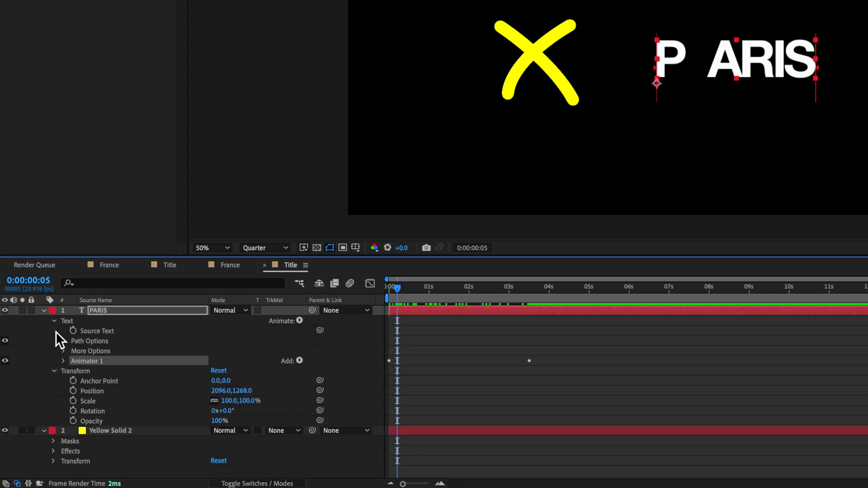
pyautogui.click(55, 371)
pyautogui.click(64, 362)
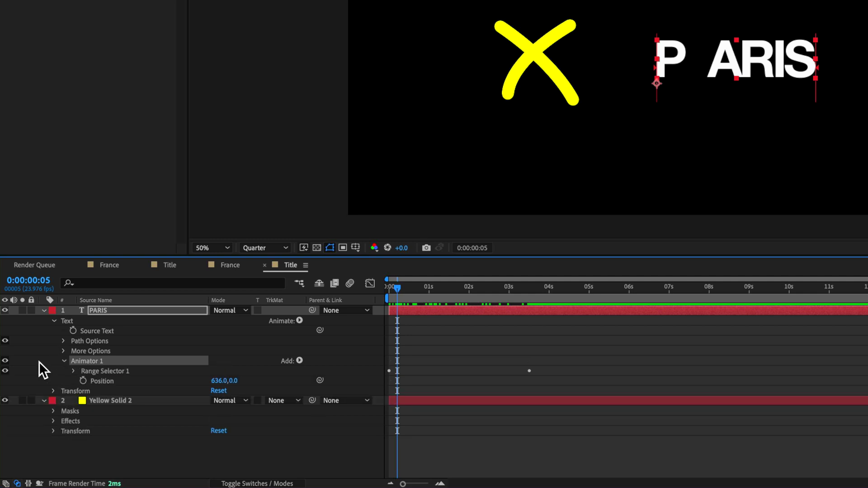
pyautogui.click(73, 371)
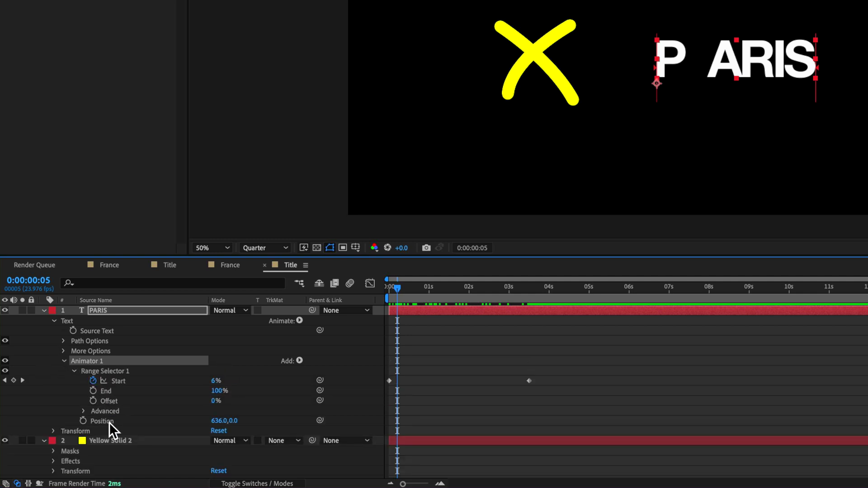
pyautogui.moveTo(225, 426); pyautogui.dragTo(206, 423)
pyautogui.click(219, 419)
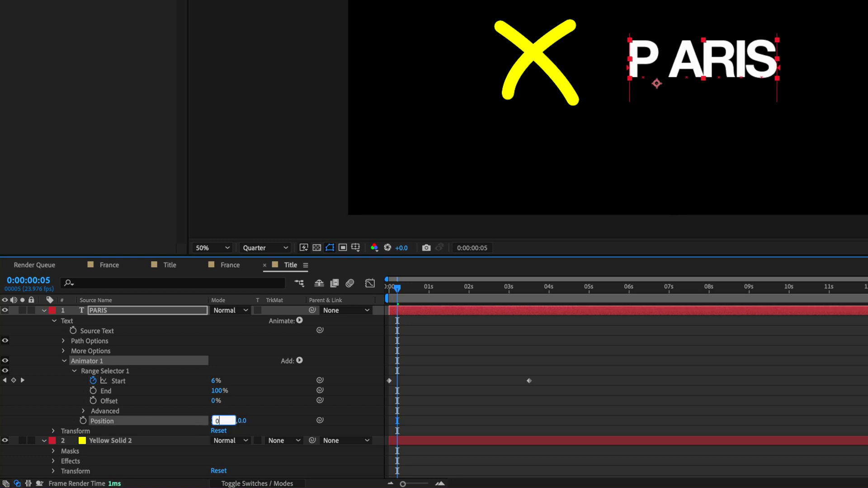
pyautogui.write('0')
pyautogui.press('Return')
pyautogui.moveTo(232, 421); pyautogui.dragTo(424, 425)
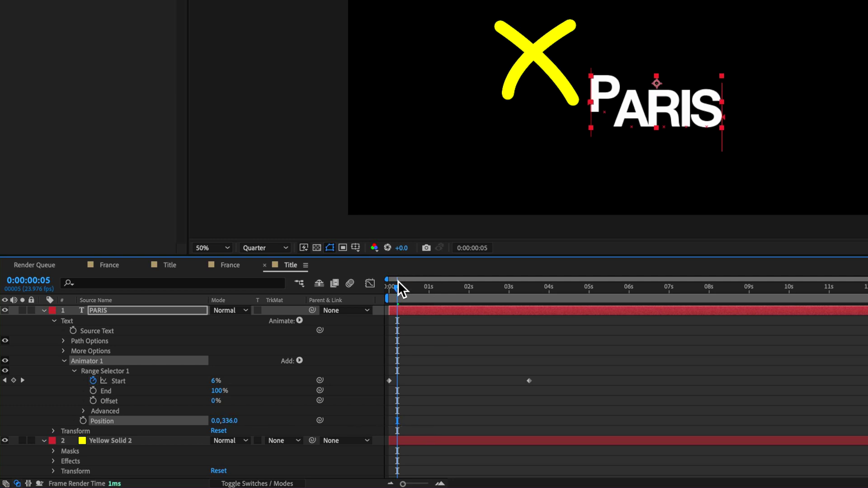
# - Preview the PARIS letters moving up to about 2:06, and return to the first frame
pyautogui.moveTo(405, 292); pyautogui.dragTo(484, 297)
pyautogui.press('pageup')
pyautogui.press('pageup')
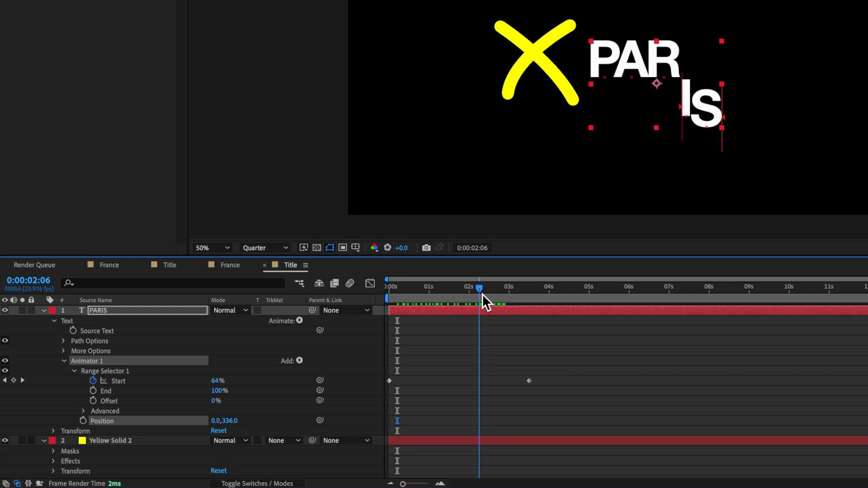
pyautogui.press('pageup')
pyautogui.press('pageup')
pyautogui.press('pageup')
pyautogui.press('pageup')
pyautogui.press('pageup')
pyautogui.press('pageup')
pyautogui.press('pageup')
pyautogui.press('pageup')
pyautogui.press('pageup')
pyautogui.press('pageup')
pyautogui.press('pageup')
pyautogui.press('pageup')
pyautogui.press('pageup')
pyautogui.press('pageup')
pyautogui.press('pageup')
pyautogui.press('pageup')
pyautogui.press('pageup')
pyautogui.press('pageup')
pyautogui.press('pageup')
pyautogui.press('pageup')
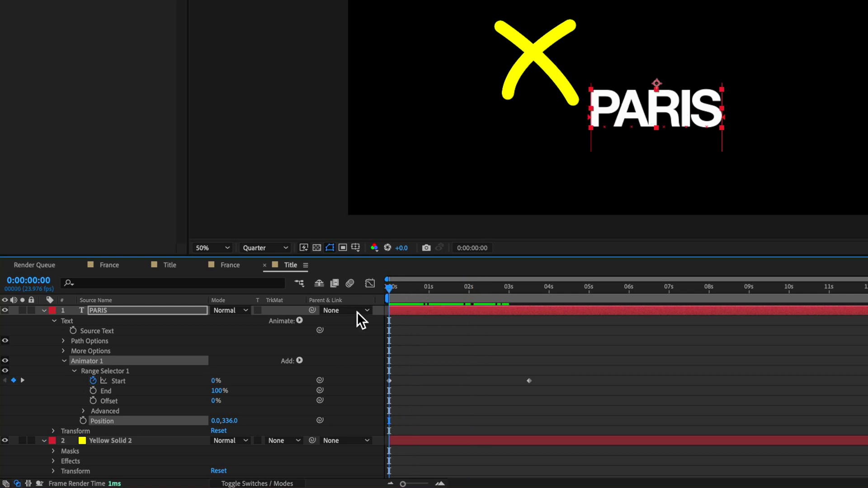
# - Keyframe Range Selector 1's Start at 100% on the first frame and 0% at about 1:15, and set End to 0%
pyautogui.moveTo(218, 382); pyautogui.dragTo(307, 383)
pyautogui.click(502, 289)
pyautogui.press('k')
pyautogui.moveTo(219, 384); pyautogui.dragTo(153, 392)
pyautogui.moveTo(219, 392); pyautogui.dragTo(164, 398)
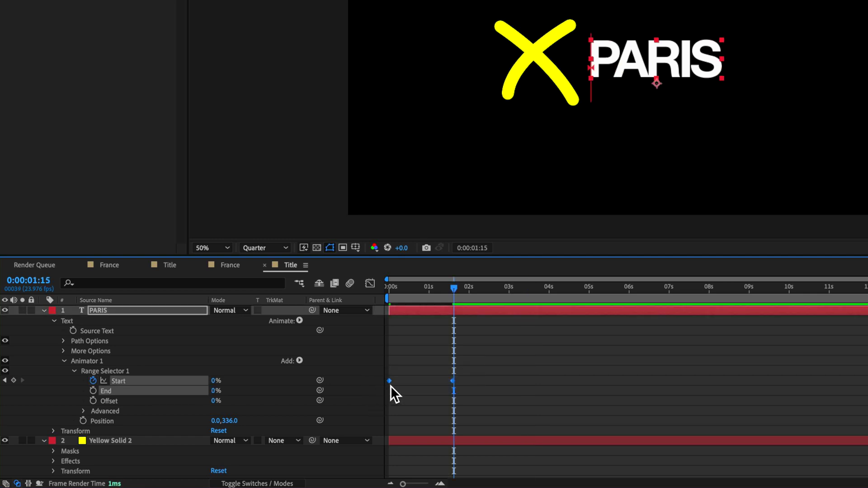
# - Apply Easy Ease to both Range Selector Start keyframes of PARIS and preview the letters from the first frame
pyautogui.rightClick(391, 385)
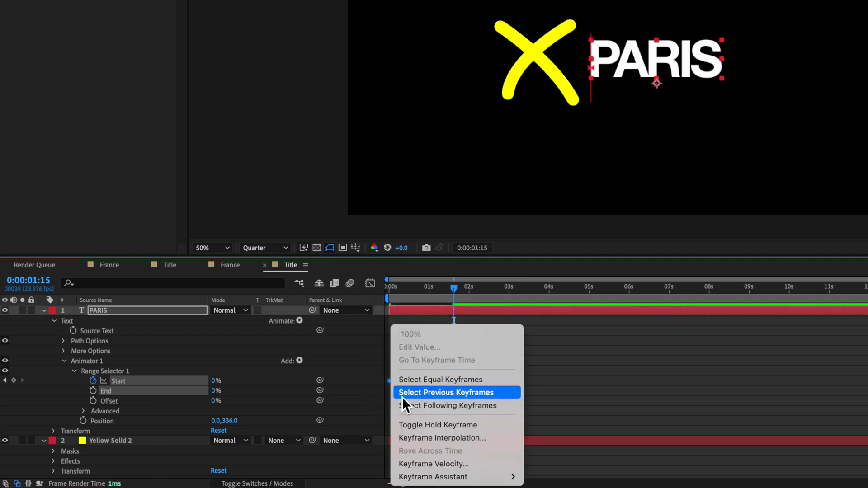
pyautogui.moveTo(466, 477)
pyautogui.click(568, 400)
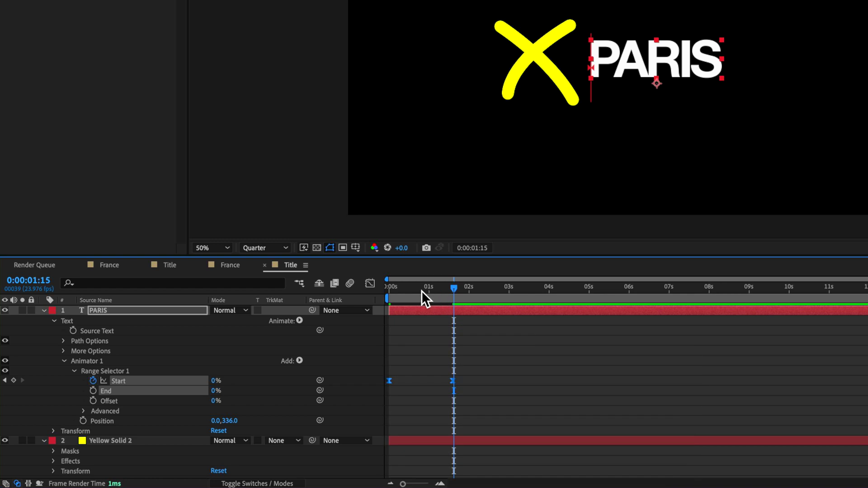
pyautogui.moveTo(428, 290); pyautogui.dragTo(374, 294)
pyautogui.press('space')
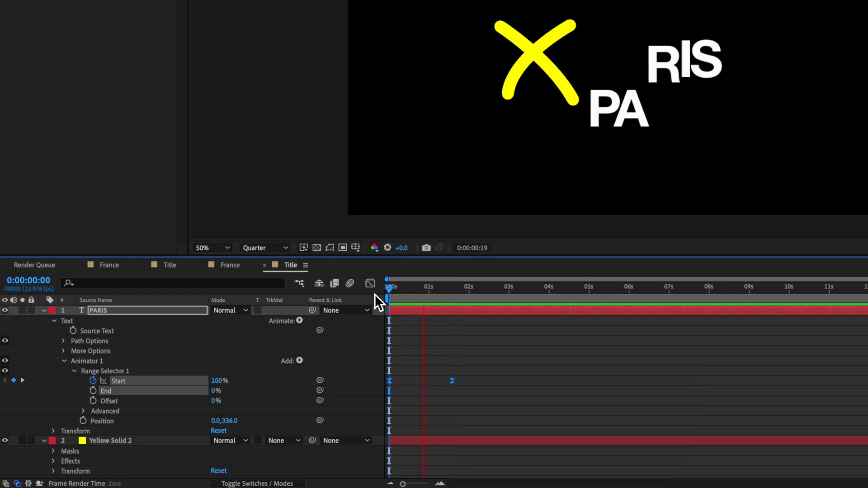
# - Shift the second Start keyframe earlier to about 1:06 and preview the faster letter animation from the first frame
pyautogui.click(454, 384)
pyautogui.moveTo(459, 385); pyautogui.dragTo(441, 385)
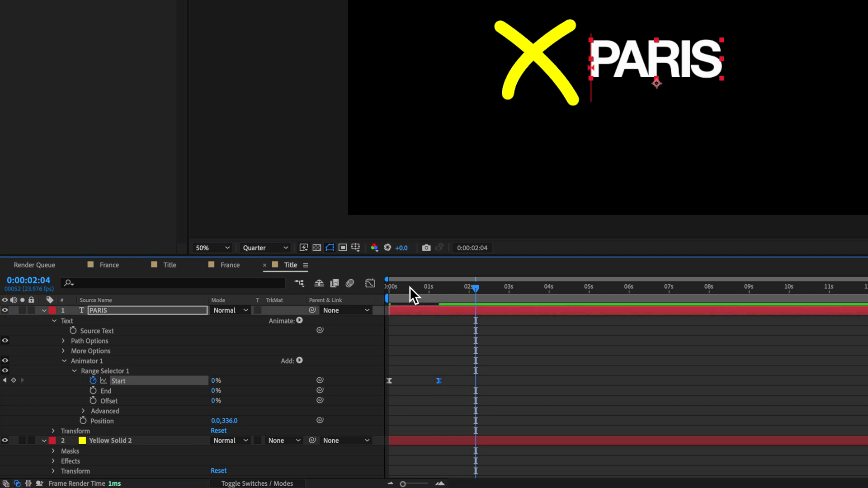
pyautogui.moveTo(410, 286); pyautogui.dragTo(388, 287)
pyautogui.press('space')
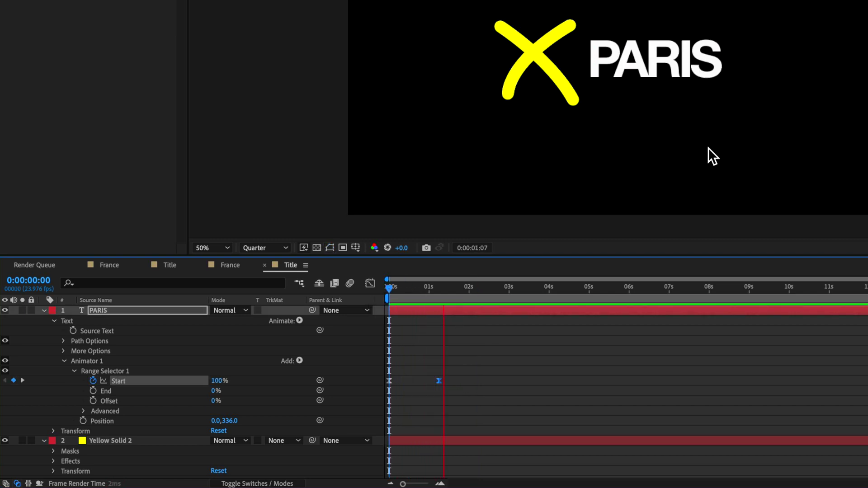
pyautogui.press('space')
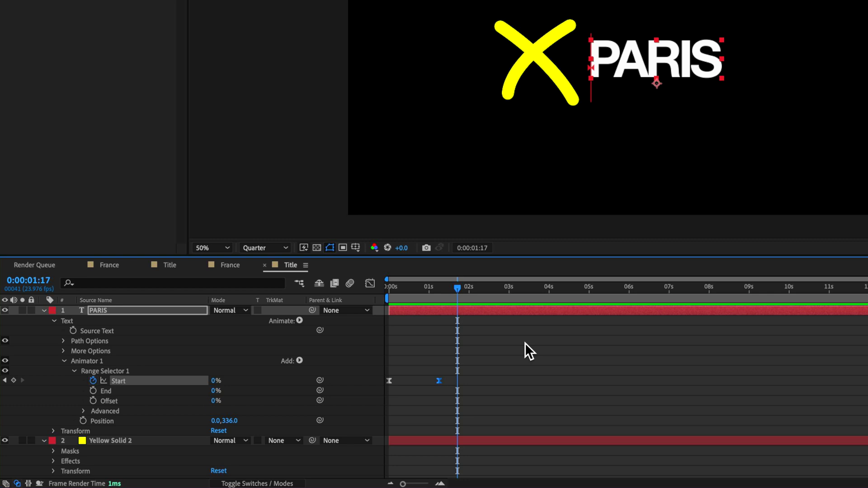
# - Collapse the PARIS layer and set the Rectangle tool's fill to dark grey 3E3E3E with no layer selected
pyautogui.click(44, 310)
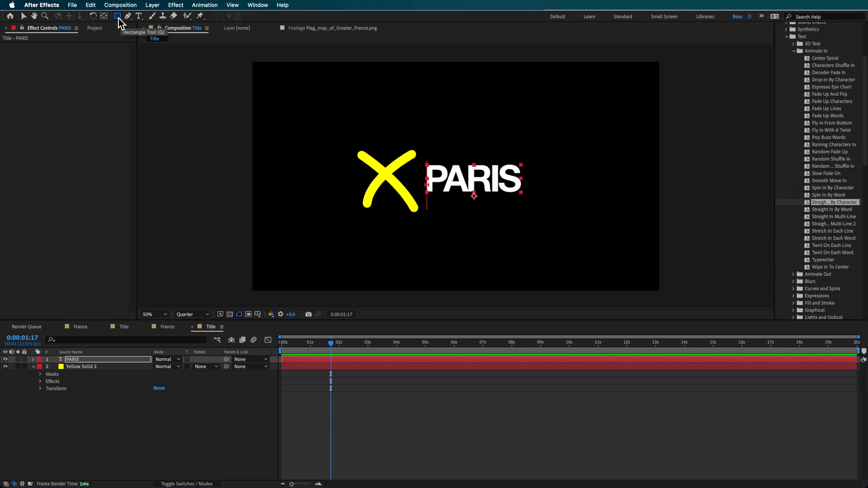
pyautogui.click(119, 19)
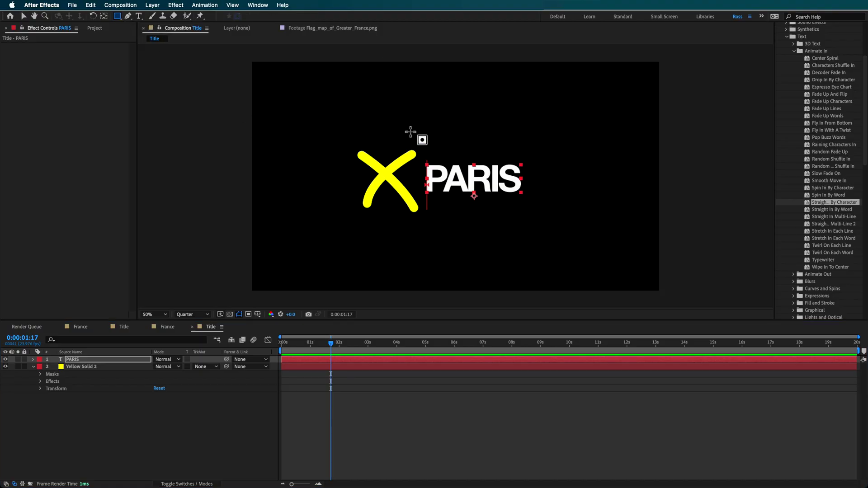
pyautogui.click(324, 425)
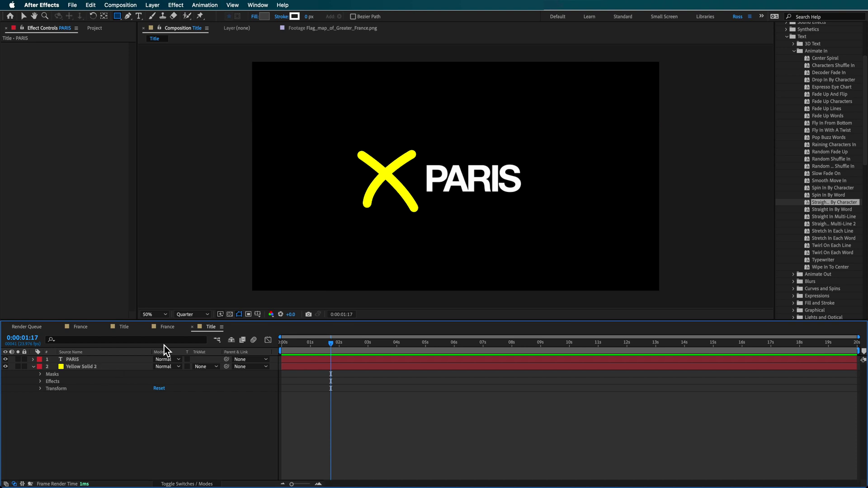
pyautogui.click(266, 17)
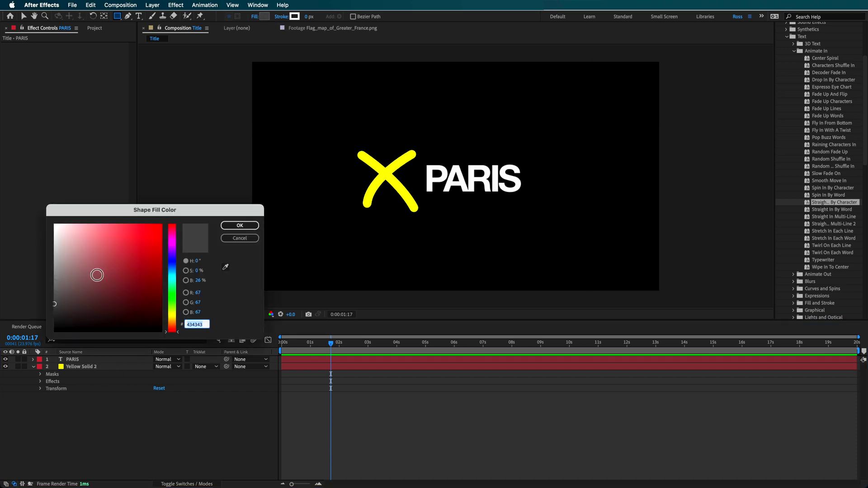
pyautogui.moveTo(59, 307); pyautogui.dragTo(56, 309)
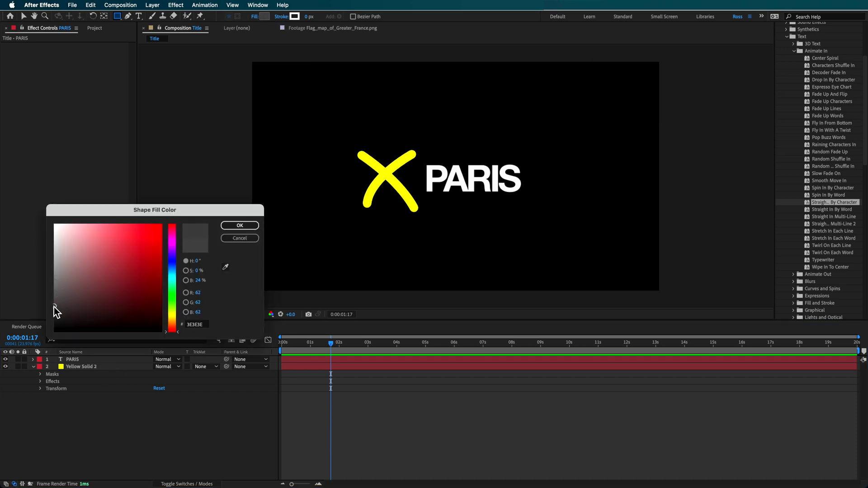
pyautogui.click(240, 225)
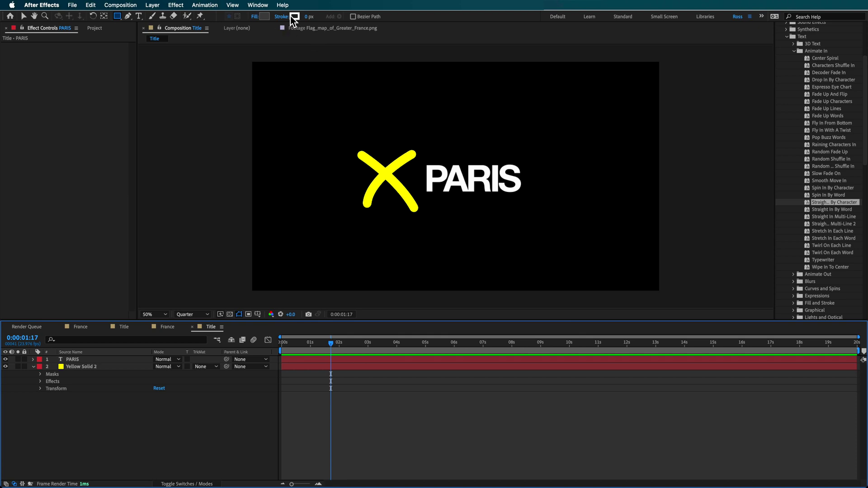
# - Draw a grey rectangle around the word PARIS and order the layers with Yellow Solid 2 above PARIS and the rectangle beneath
pyautogui.moveTo(412, 159); pyautogui.dragTo(534, 204)
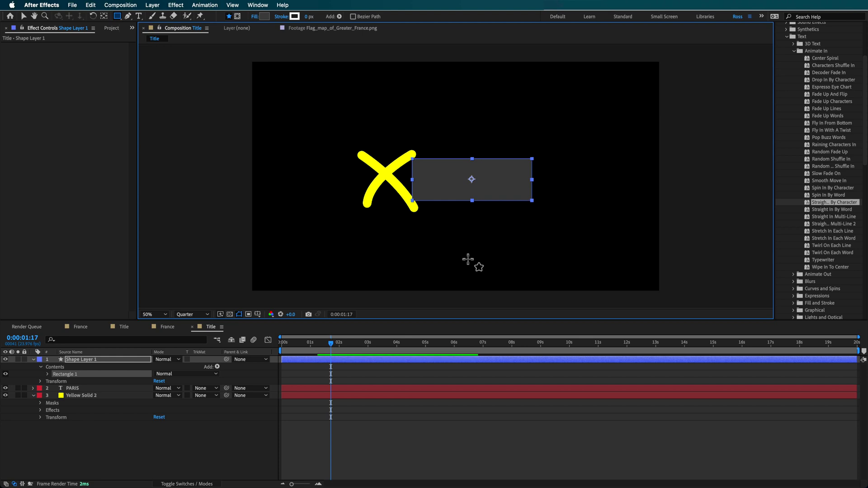
pyautogui.moveTo(77, 360); pyautogui.dragTo(83, 391)
pyautogui.click(121, 455)
pyautogui.press('v')
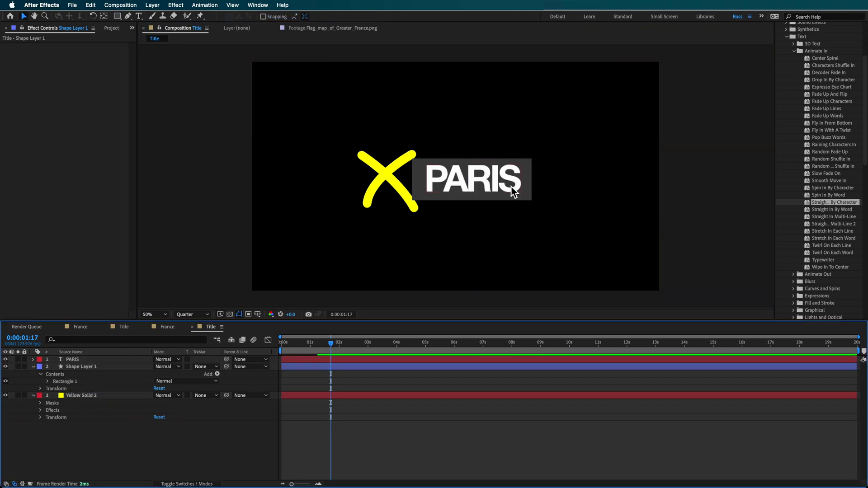
pyautogui.click(528, 184)
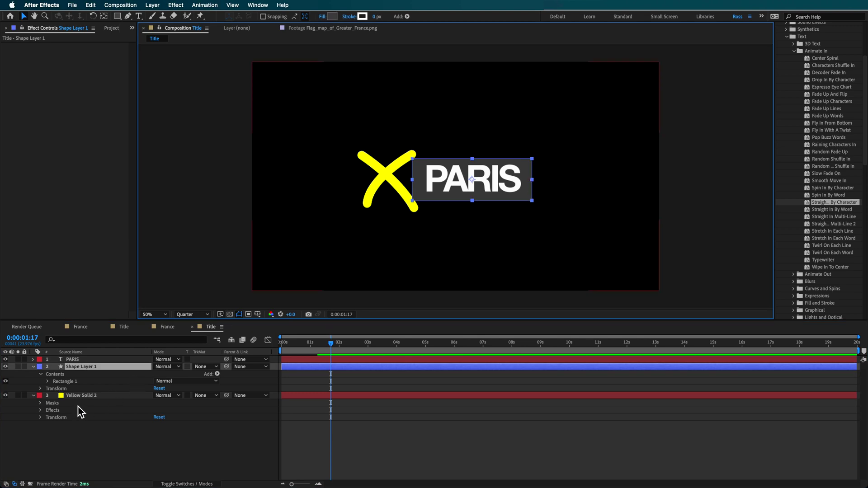
pyautogui.moveTo(83, 397); pyautogui.dragTo(127, 344)
# - Parent the PARIS layer to Shape Layer 1, test the link by moving the rectangle, and undo that move
pyautogui.click(81, 392)
pyautogui.click(223, 388)
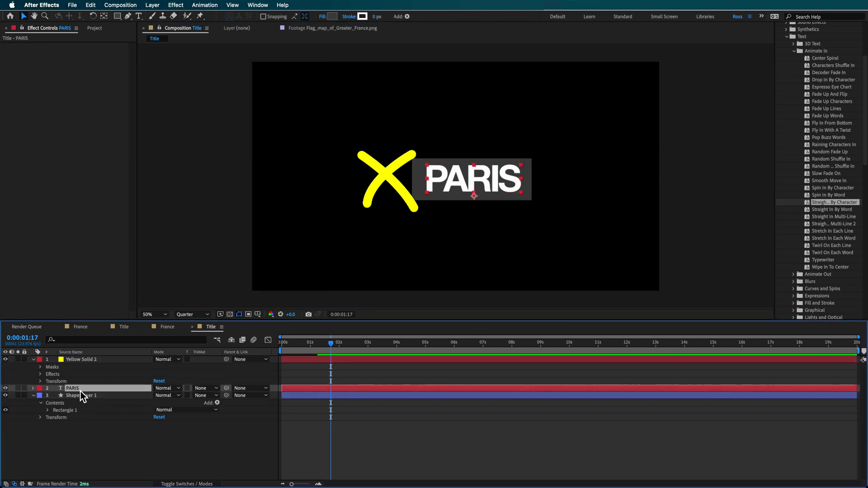
pyautogui.moveTo(226, 388); pyautogui.dragTo(81, 396)
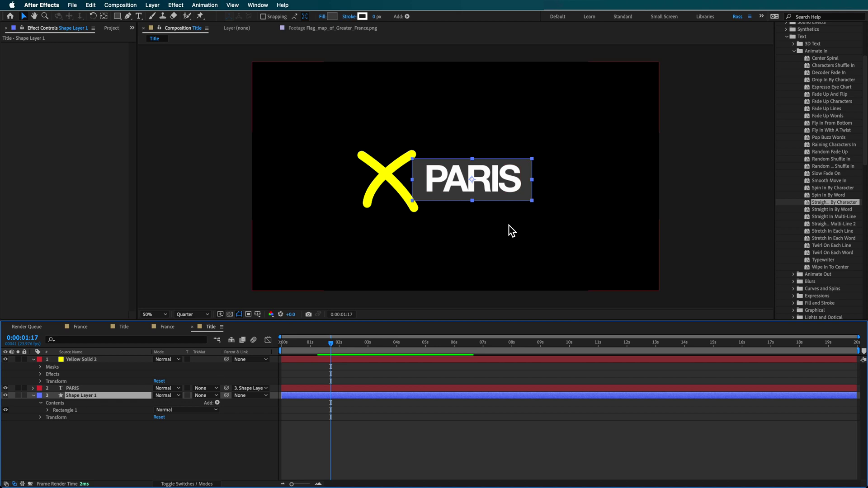
pyautogui.moveTo(523, 183); pyautogui.dragTo(449, 187)
pyautogui.hotkey('ctrl', 'z')
# - Keyframe Shape Layer 1's Position so the rectangle slides right from behind the cross at frame 1 to its original place at about 1:10, and preview it
pyautogui.moveTo(323, 349); pyautogui.dragTo(284, 351)
pyautogui.hotkey('alt', 'shift', 'p')
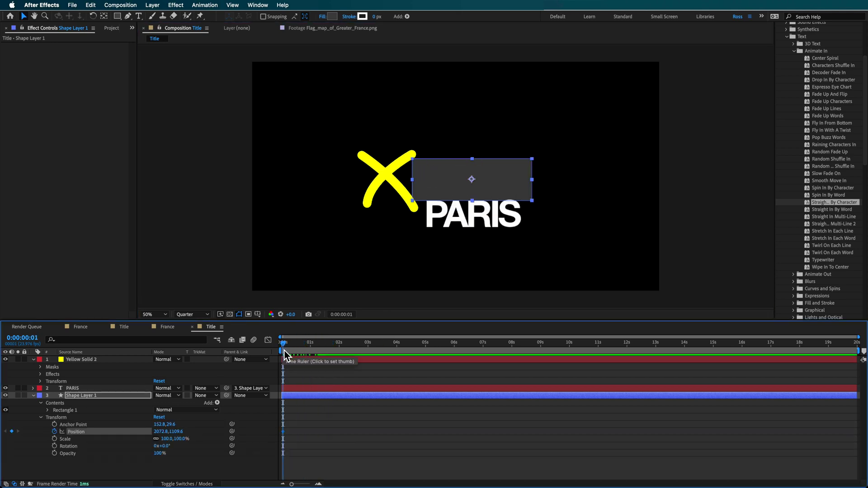
pyautogui.hotkey('ctrl', 'z')
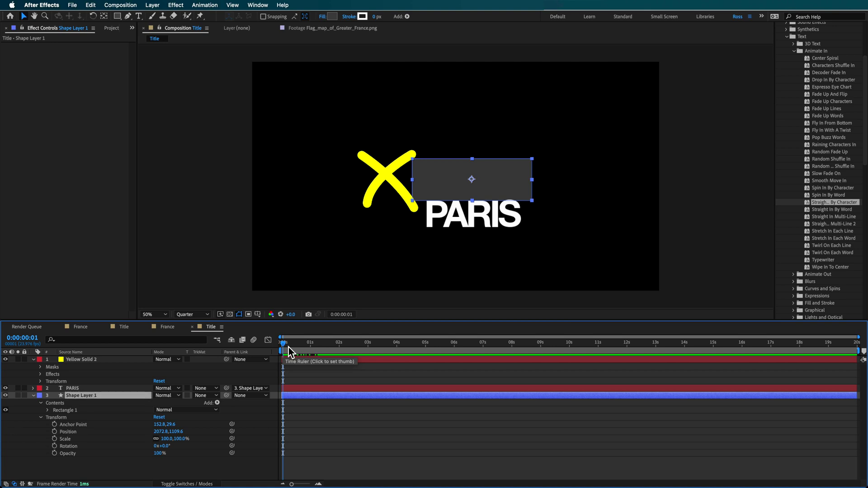
pyautogui.press('u')
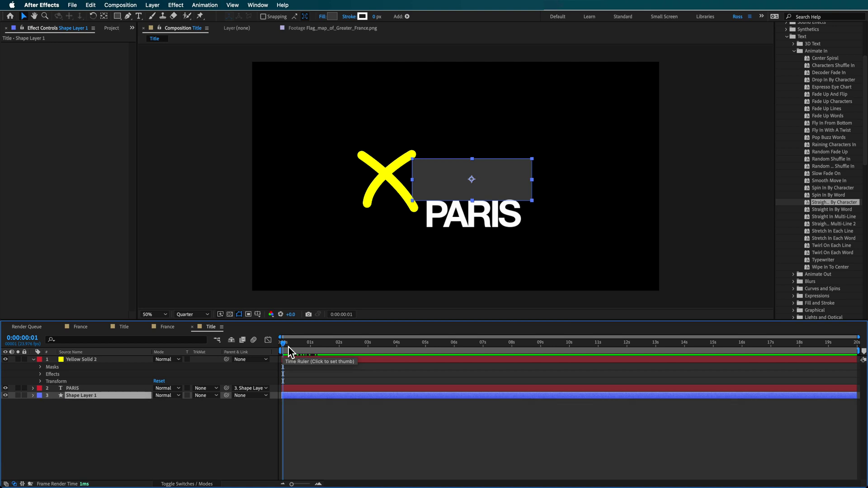
pyautogui.press('p')
pyautogui.moveTo(315, 342)
pyautogui.mouseDown()
pyautogui.moveTo(308, 346)
pyautogui.moveTo(325, 349)
pyautogui.mouseUp()
pyautogui.click(11, 403)
pyautogui.click(5, 403)
pyautogui.moveTo(493, 180); pyautogui.dragTo(375, 183)
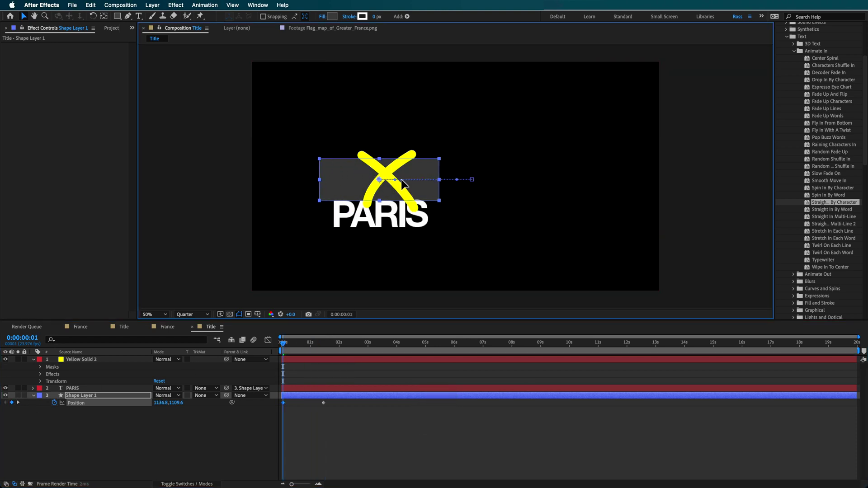
pyautogui.press('space')
pyautogui.click(49, 422)
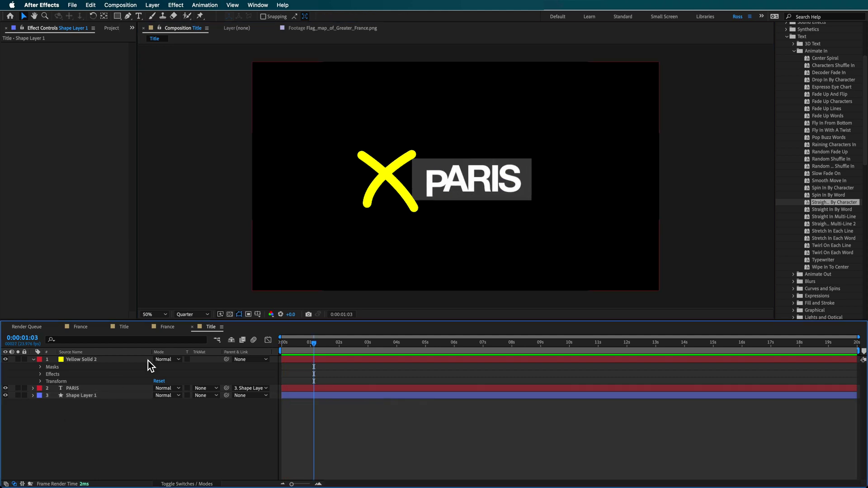
# - Go to 0:16 and apply the Set Matte effect to PARIS, taking the matte from Shape Layer 1
pyautogui.click(301, 343)
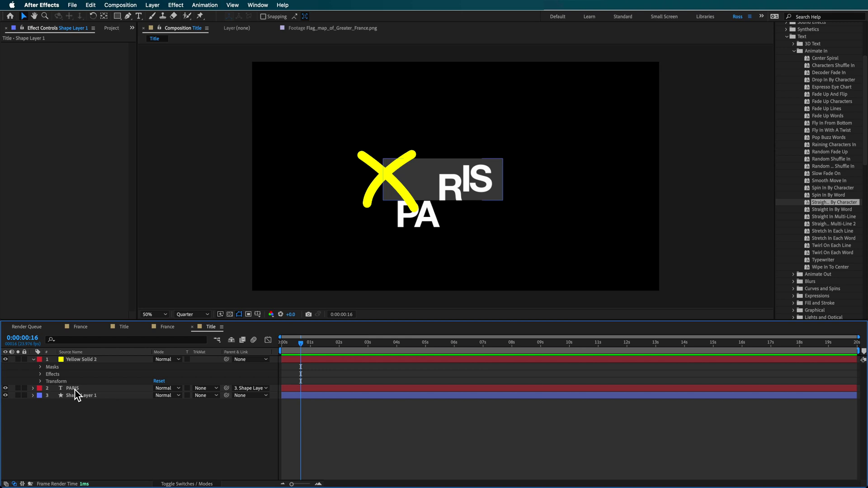
pyautogui.click(310, 390)
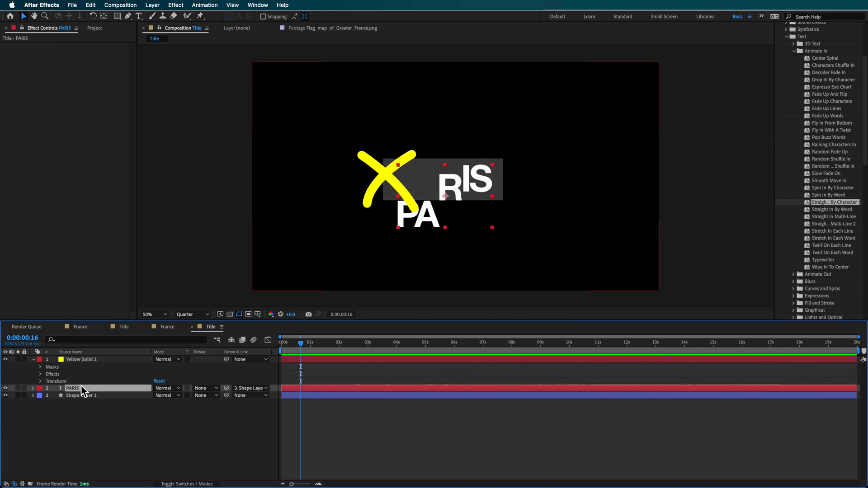
pyautogui.click(282, 5)
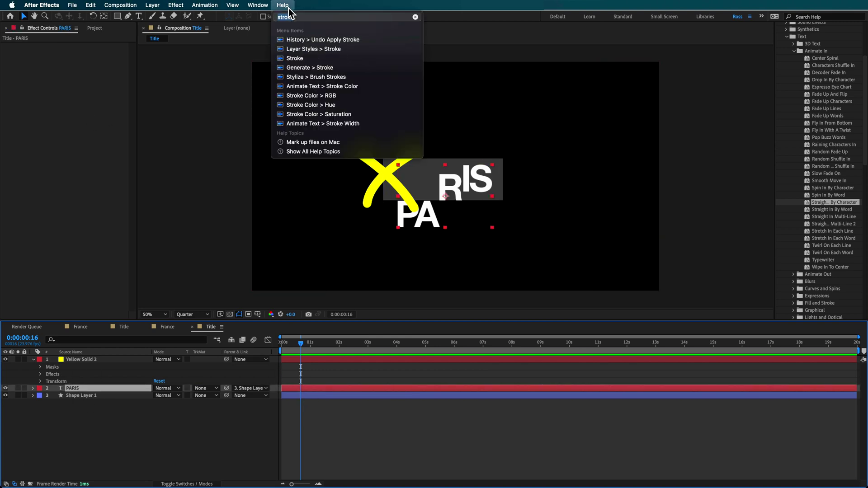
pyautogui.write('set')
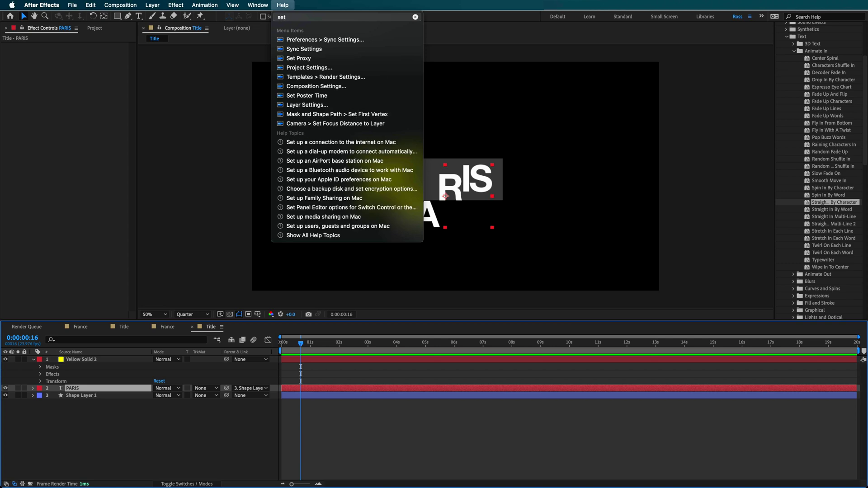
pyautogui.write(' matt')
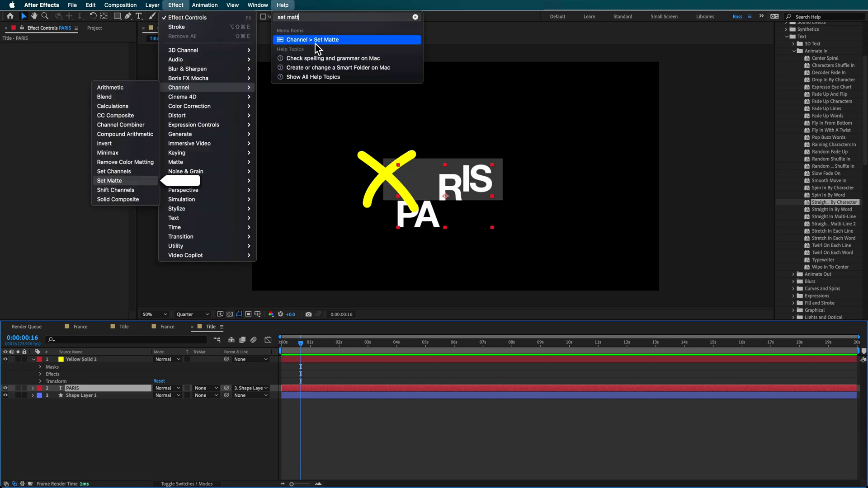
pyautogui.click(312, 39)
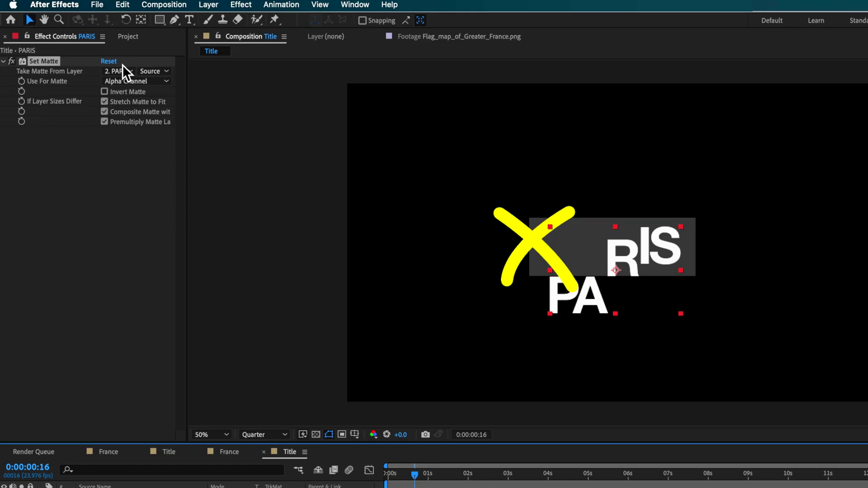
pyautogui.click(120, 71)
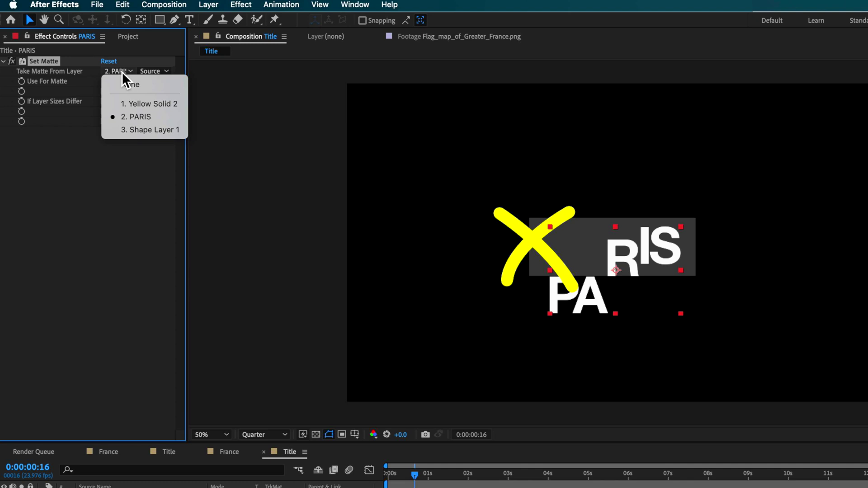
pyautogui.click(137, 131)
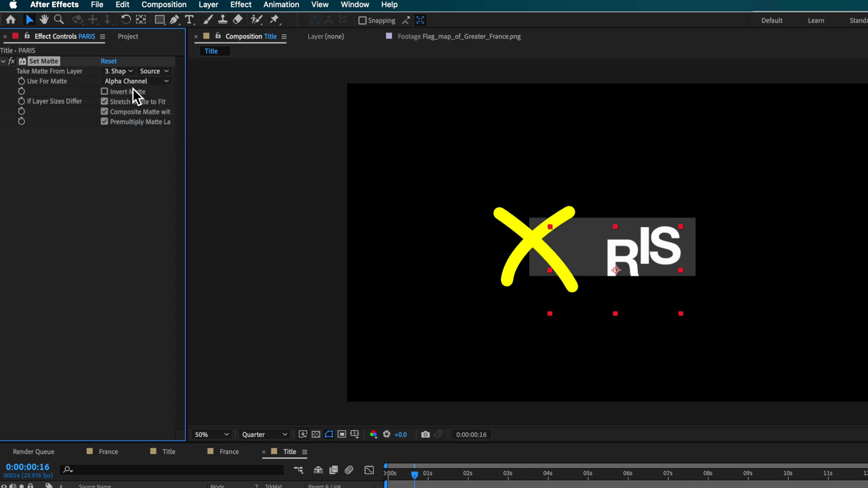
# - Scrub between about 0:14 and 0:21 to check how the matte crops the PARIS letters inside the rectangle
pyautogui.click(410, 478)
pyautogui.moveTo(410, 481)
pyautogui.mouseDown()
pyautogui.moveTo(387, 479)
pyautogui.moveTo(457, 485)
pyautogui.moveTo(391, 477)
pyautogui.moveTo(423, 477)
pyautogui.mouseUp()
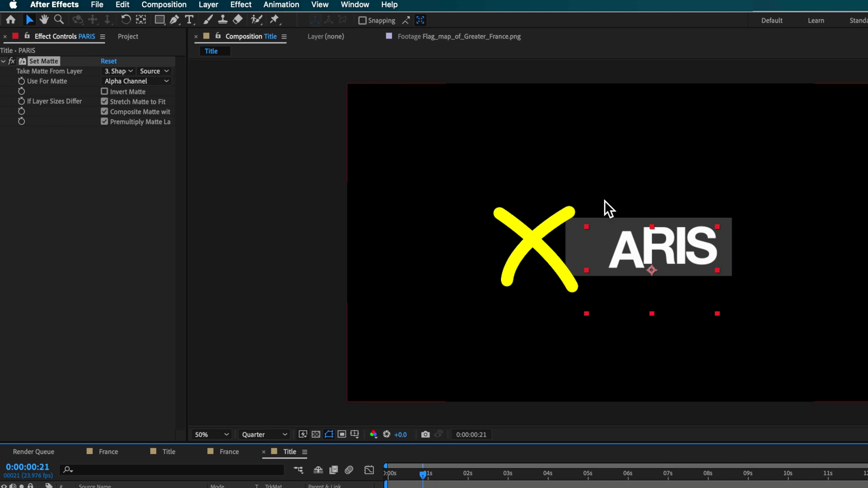
pyautogui.moveTo(423, 476)
pyautogui.mouseDown()
pyautogui.moveTo(374, 484)
pyautogui.moveTo(447, 483)
pyautogui.moveTo(396, 483)
pyautogui.moveTo(412, 485)
pyautogui.mouseUp()
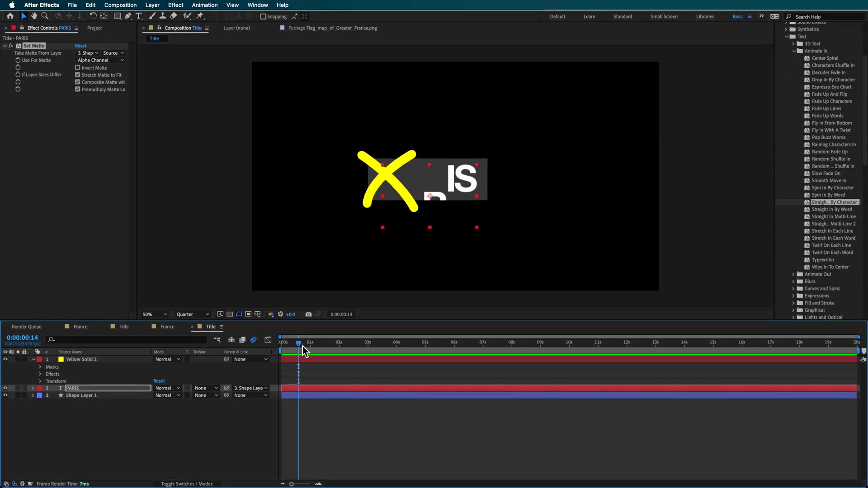
# - At the first frame, draw a new, larger rectangle from the cross's right edge across the whole area where PARIS ends up
pyautogui.moveTo(303, 347); pyautogui.dragTo(280, 355)
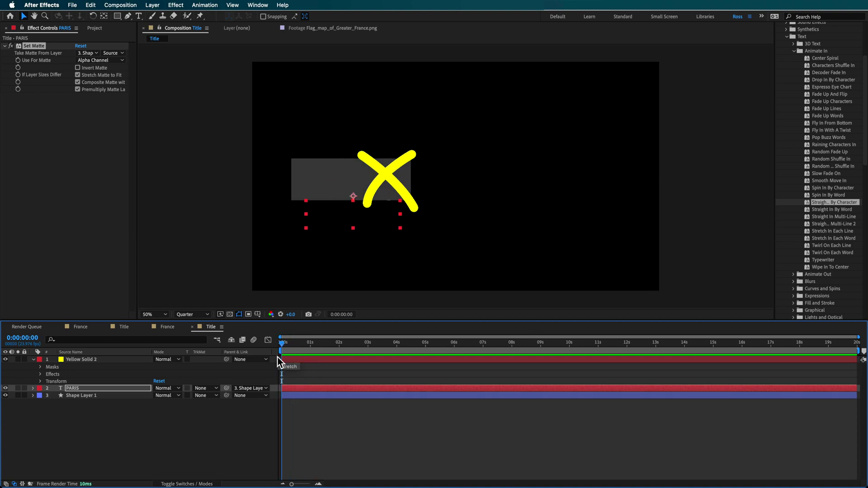
pyautogui.click(139, 415)
pyautogui.press('q')
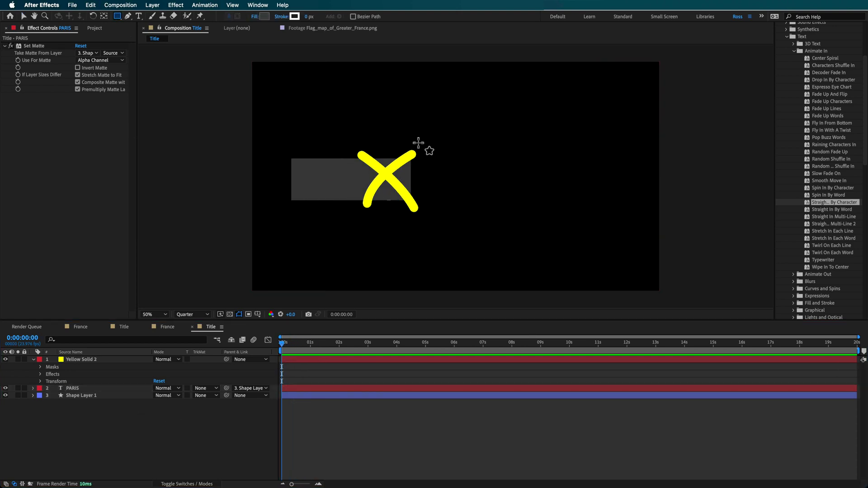
pyautogui.moveTo(414, 135); pyautogui.dragTo(586, 240)
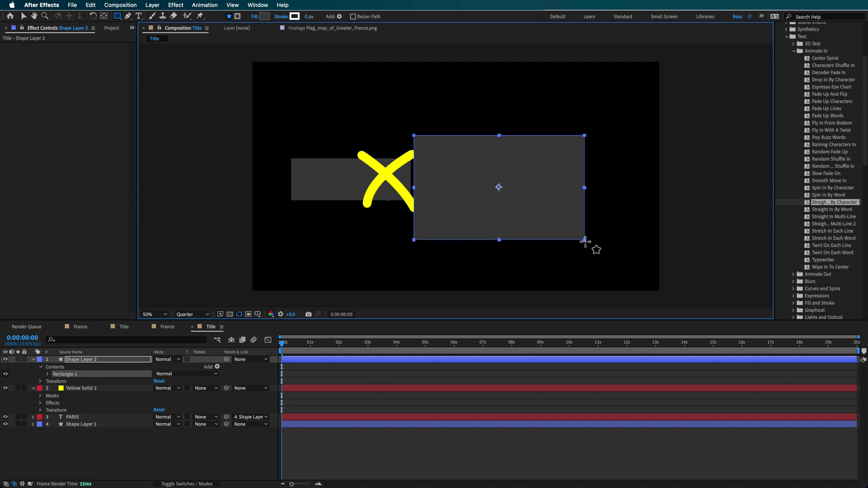
# - Hide Shape Layer 2, copy PARIS's Set Matte effect onto Shape Layer 1 with Shape Layer 2 as matte, and check it at 0:11
pyautogui.click(5, 360)
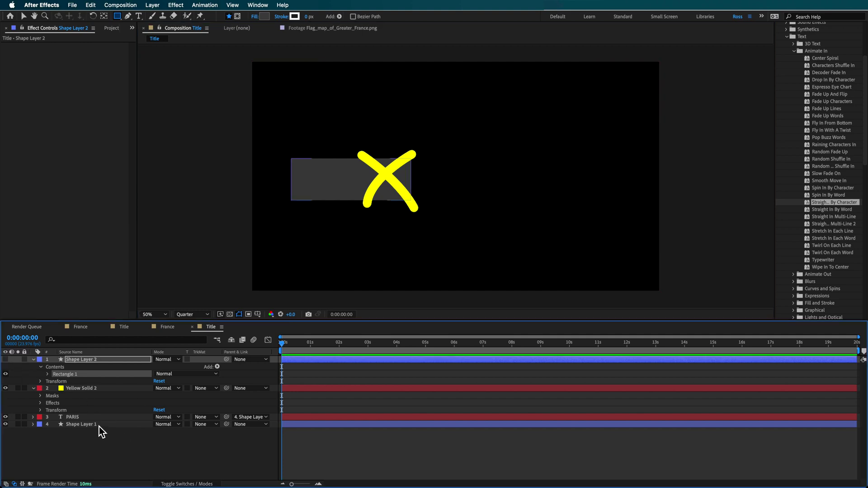
pyautogui.click(83, 418)
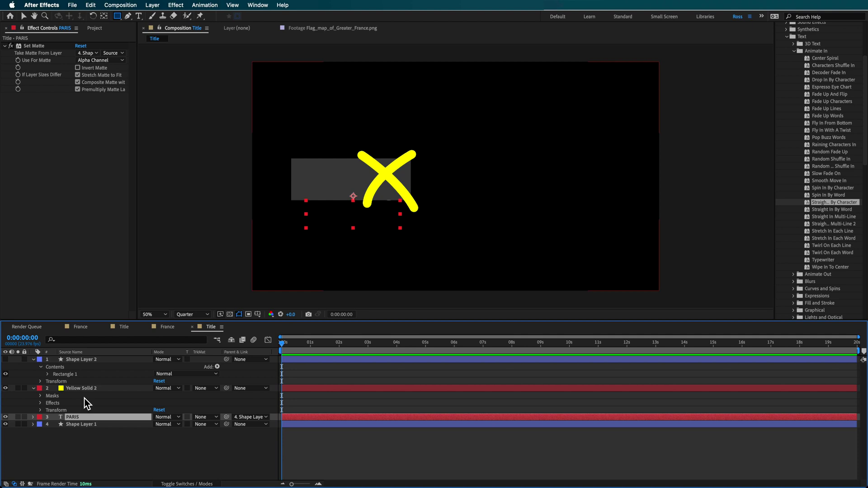
pyautogui.click(81, 424)
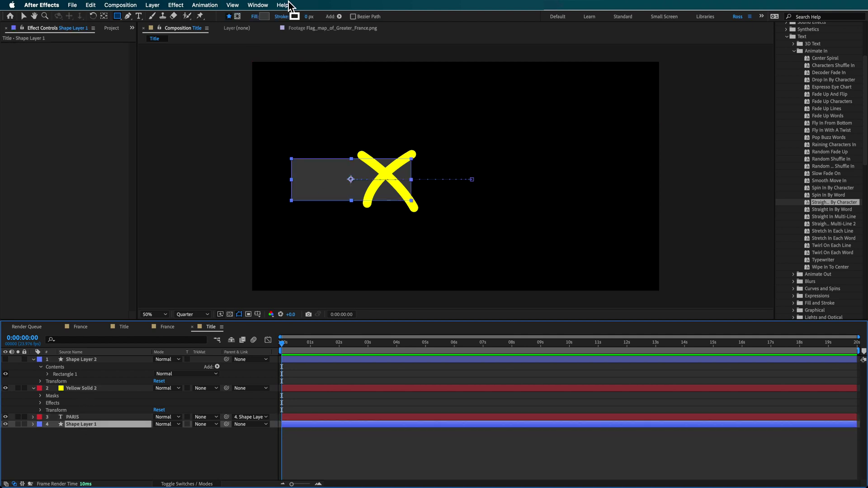
pyautogui.press('super+v')
pyautogui.click(91, 53)
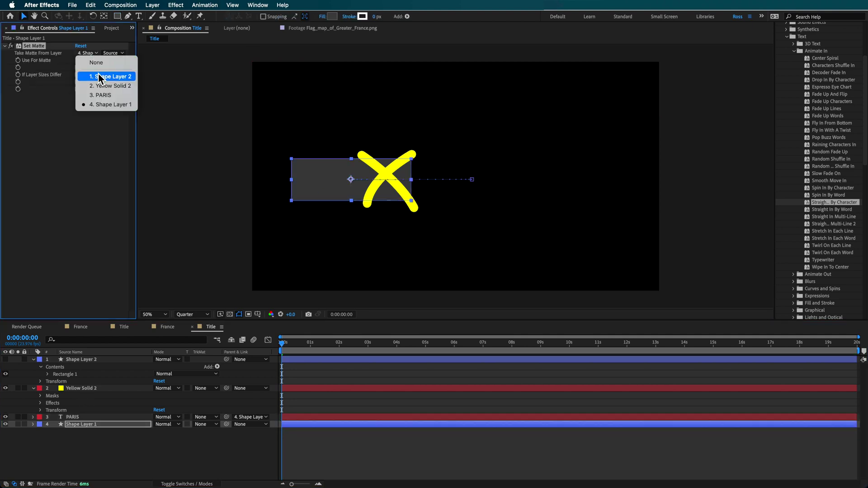
pyautogui.click(100, 76)
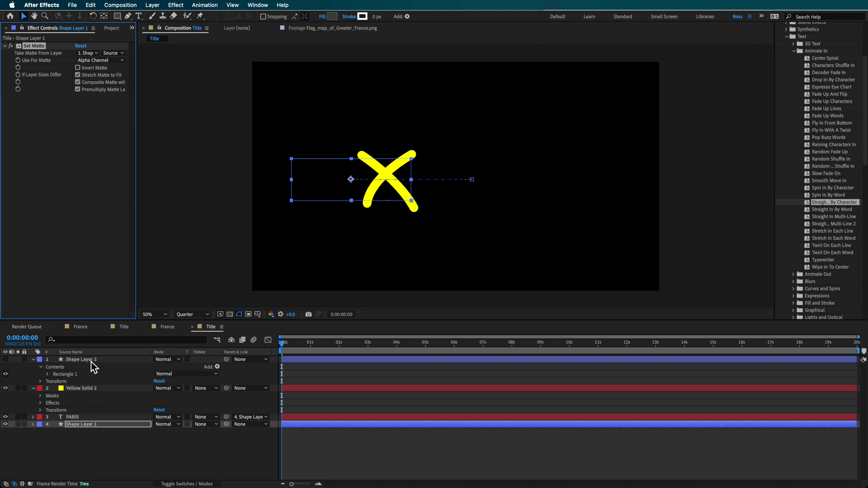
pyautogui.moveTo(300, 346)
pyautogui.mouseDown()
pyautogui.moveTo(289, 346)
pyautogui.moveTo(327, 348)
pyautogui.moveTo(282, 348)
pyautogui.moveTo(318, 352)
pyautogui.moveTo(294, 352)
pyautogui.mouseUp()
# - Copy Shape Layer 1's Set Matte effect onto PARIS as a second matte using Shape Layer 2, and preview the title from the start
pyautogui.click(39, 48)
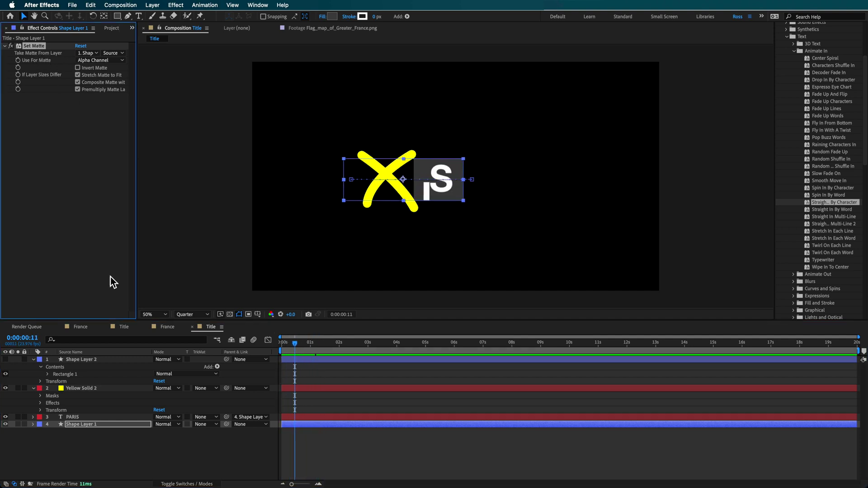
pyautogui.click(75, 416)
pyautogui.click(34, 46)
pyautogui.hotkey('ctrl', 'd')
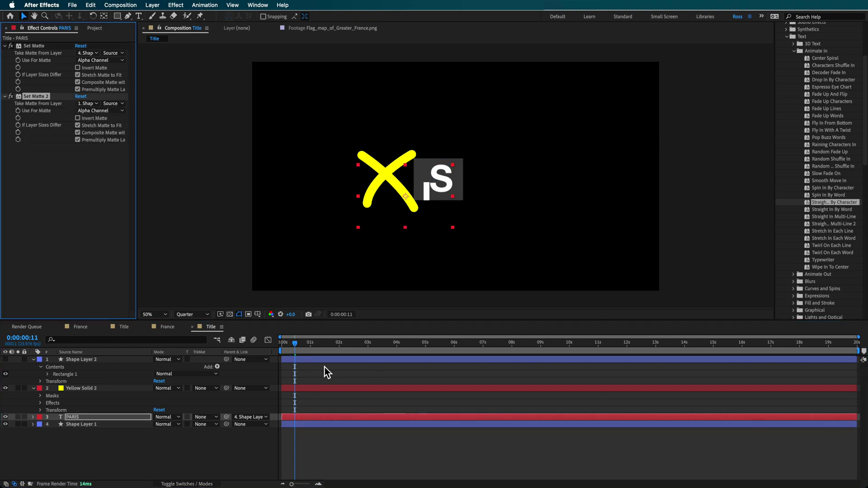
pyautogui.moveTo(302, 349); pyautogui.dragTo(270, 351)
pyautogui.press('space')
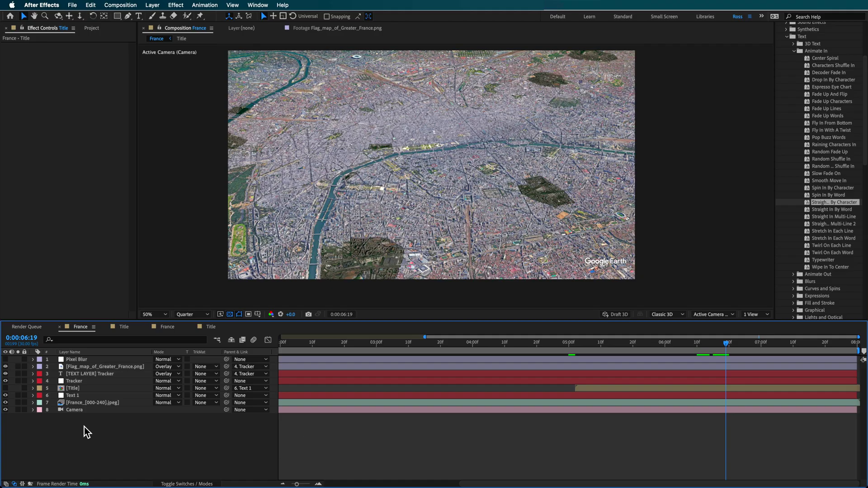
# - Add the Title composition to the France composition directly above Text 1, make it a 3D layer and parent it to Text 1
pyautogui.click(92, 28)
pyautogui.moveTo(28, 131); pyautogui.dragTo(78, 393)
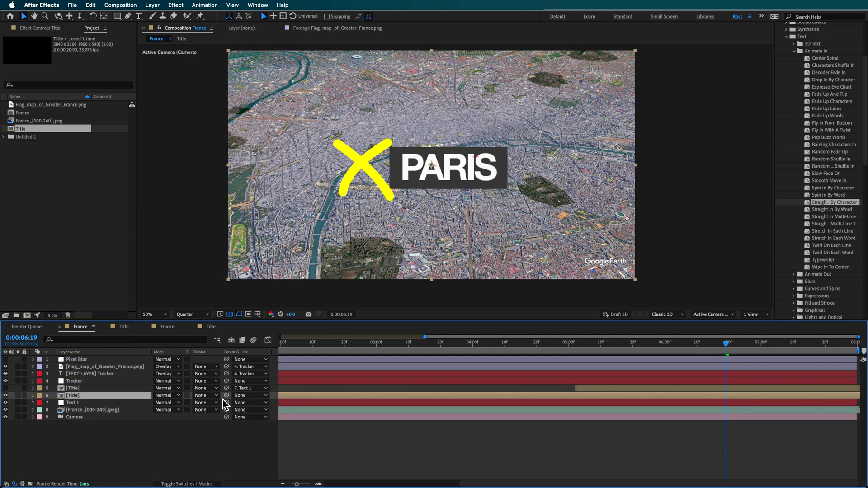
pyautogui.press('F4')
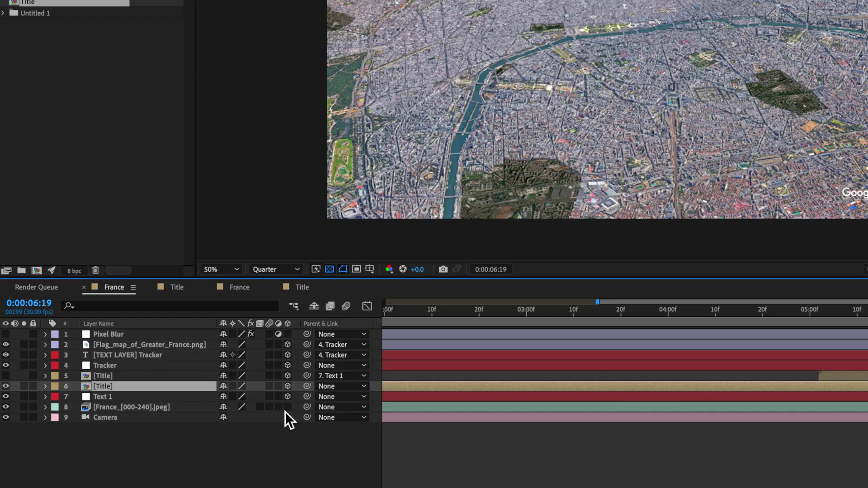
pyautogui.moveTo(307, 387); pyautogui.dragTo(115, 399)
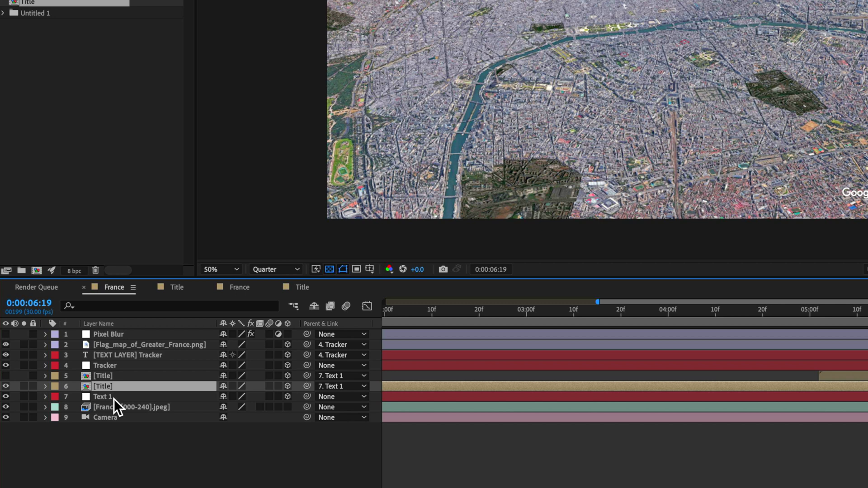
# - Reset the new Title layer's Transform properties so it aligns with its Text 1 parent
pyautogui.click(112, 399)
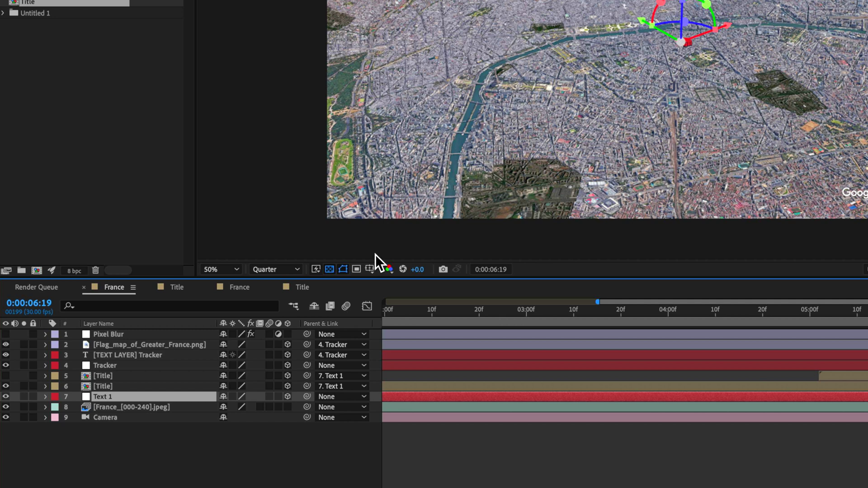
pyautogui.click(45, 386)
pyautogui.click(56, 397)
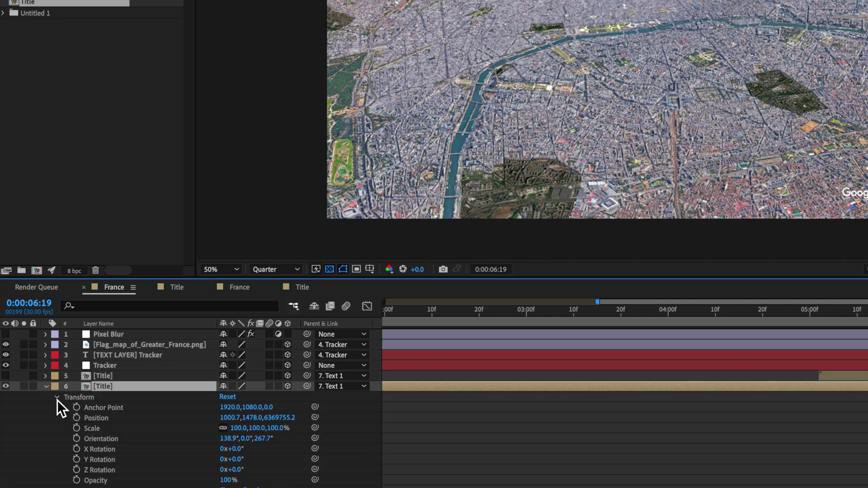
pyautogui.click(57, 397)
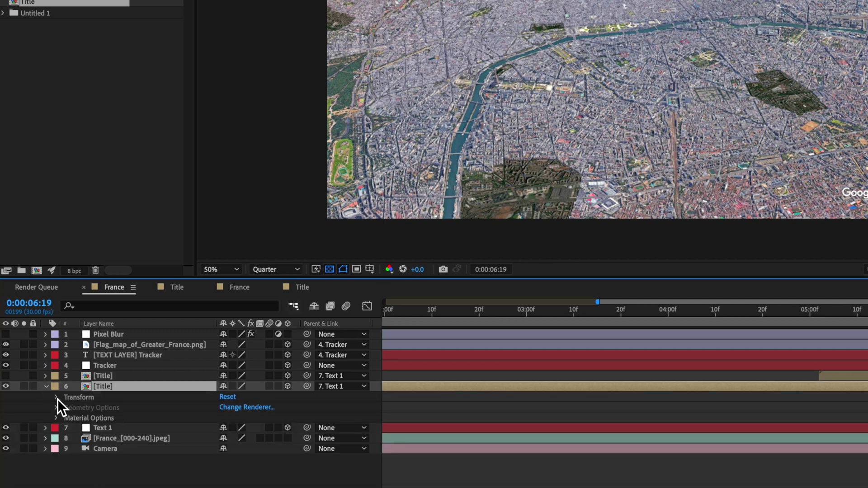
pyautogui.click(227, 397)
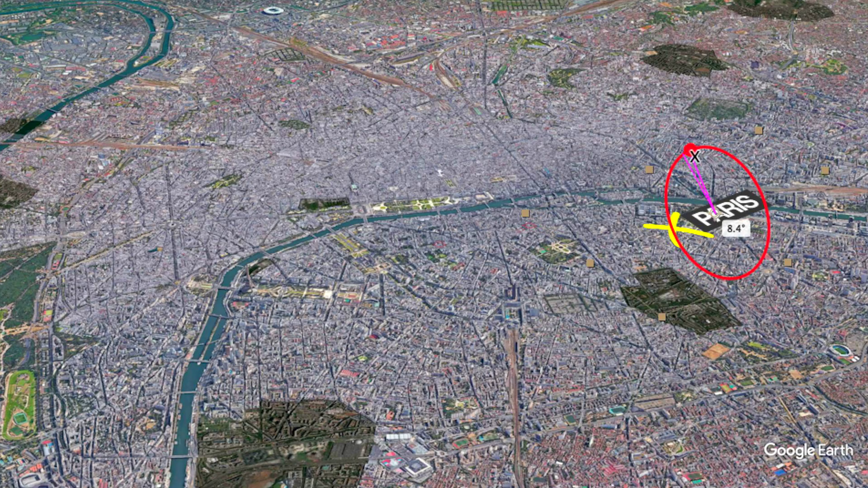
# - Stand the PARIS title upright with a 90° X rotation, move it over the river in central Paris, and turn it towards the camera
pyautogui.moveTo(688, 151); pyautogui.dragTo(761, 186)
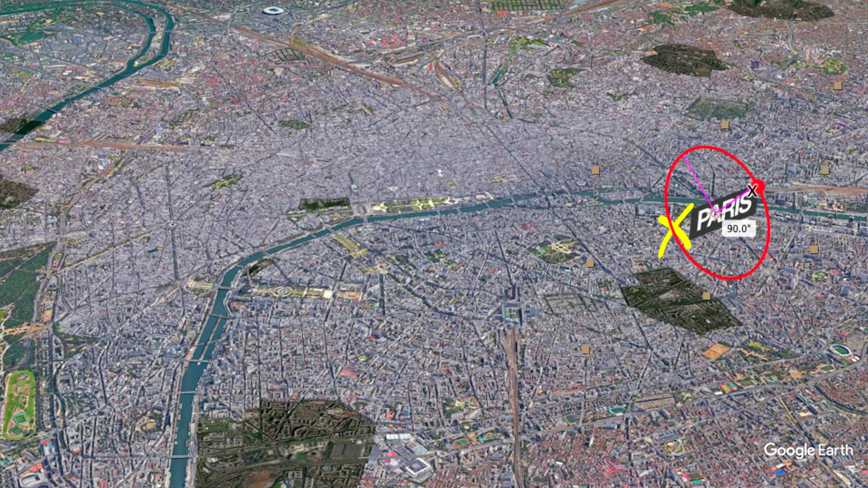
pyautogui.moveTo(723, 135); pyautogui.dragTo(731, 75)
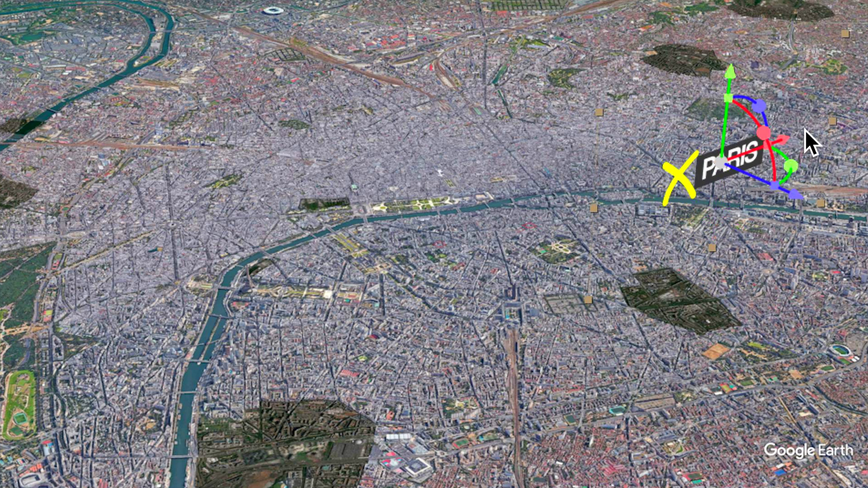
pyautogui.moveTo(798, 195); pyautogui.dragTo(591, 243)
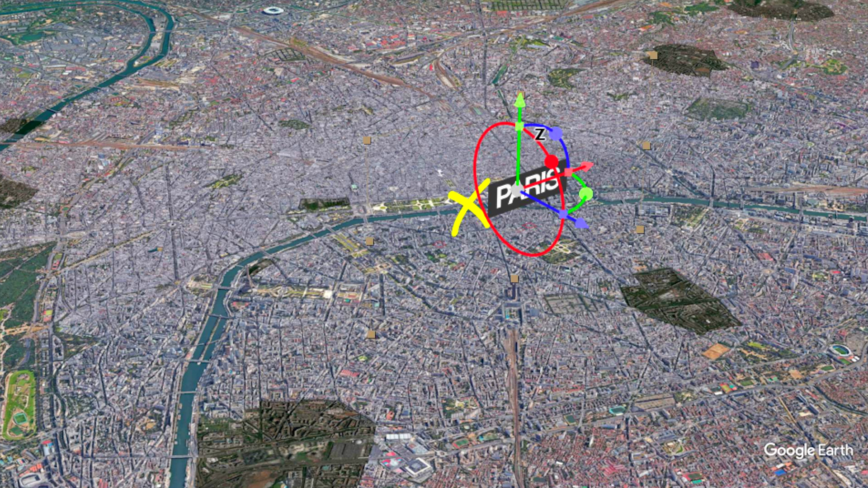
pyautogui.moveTo(587, 190); pyautogui.dragTo(558, 219)
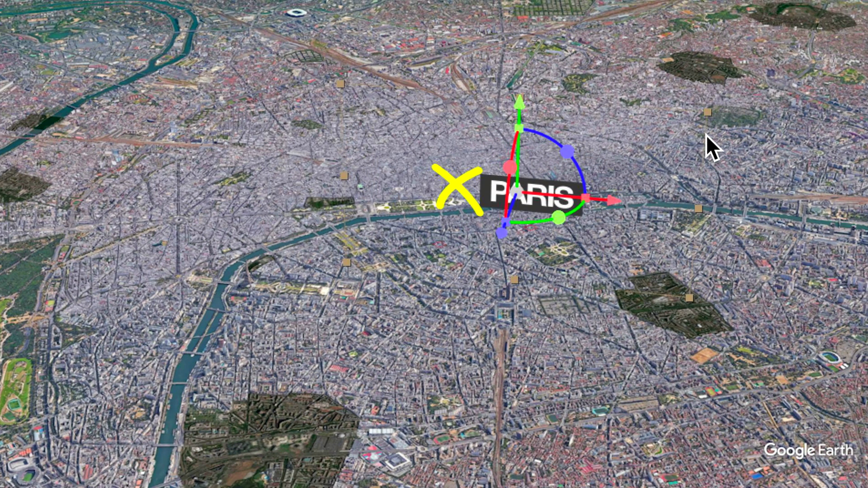
pyautogui.moveTo(622, 202); pyautogui.dragTo(625, 202)
# - Shift the new Title layer to start at about 5:09 and preview the animation from 5:05
pyautogui.moveTo(655, 348); pyautogui.dragTo(606, 348)
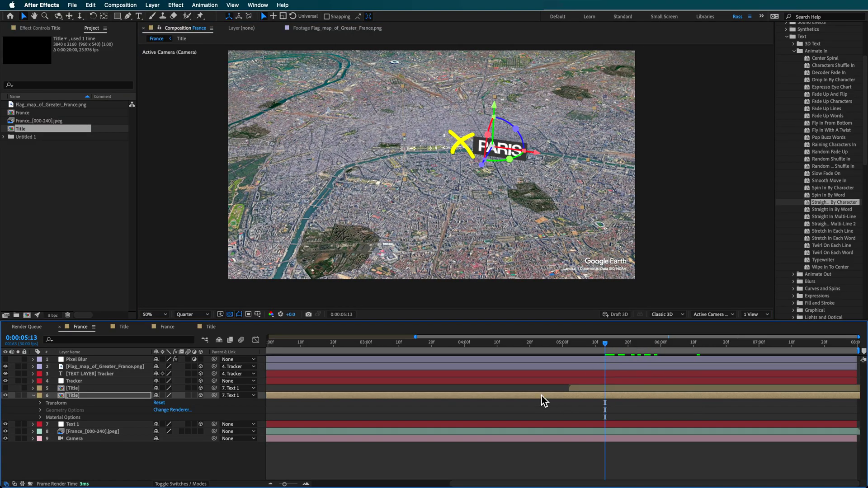
pyautogui.moveTo(268, 396); pyautogui.dragTo(592, 396)
pyautogui.moveTo(601, 349); pyautogui.dragTo(580, 378)
pyautogui.press('space')
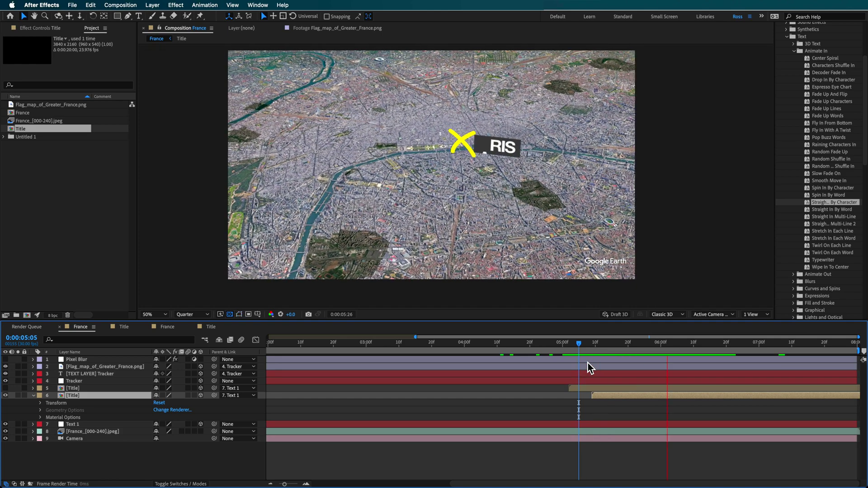